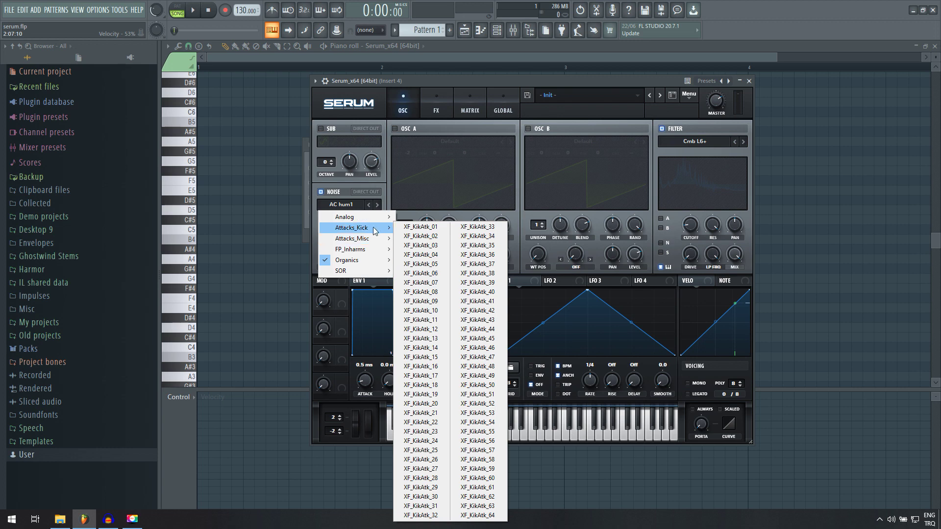
Load the Claps LR 2 noise sample into the noise oscillator, enable its keyboard pitch tracking and audition several notes
mouse_move(372, 239)
click(417, 246)
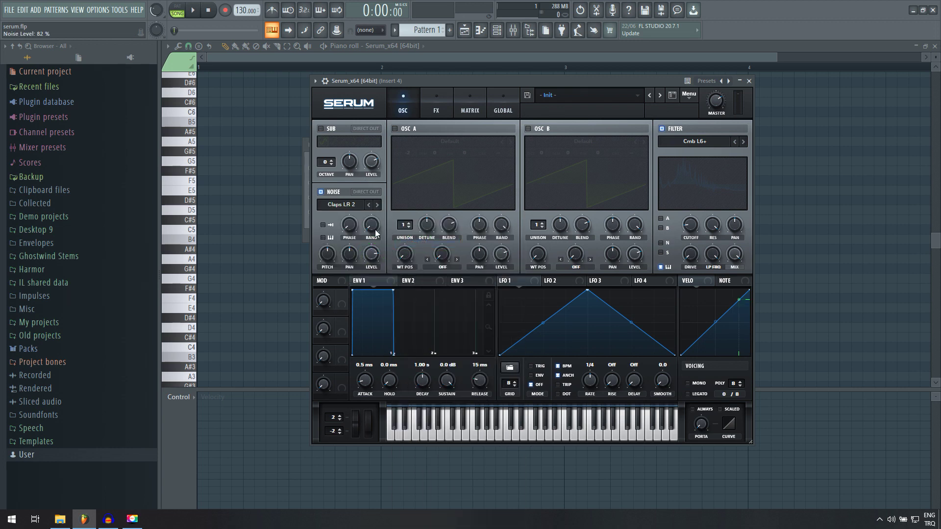
click(534, 436)
click(467, 434)
click(516, 434)
click(532, 435)
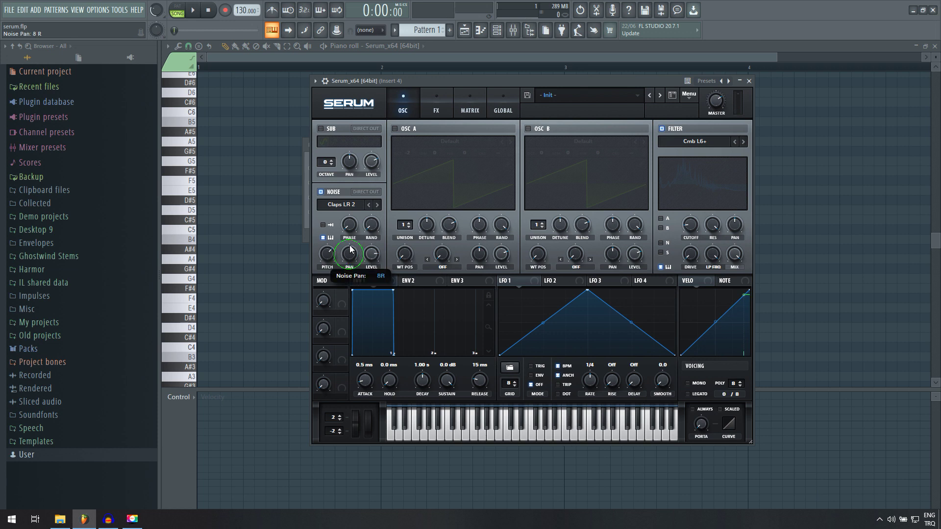
click(410, 433)
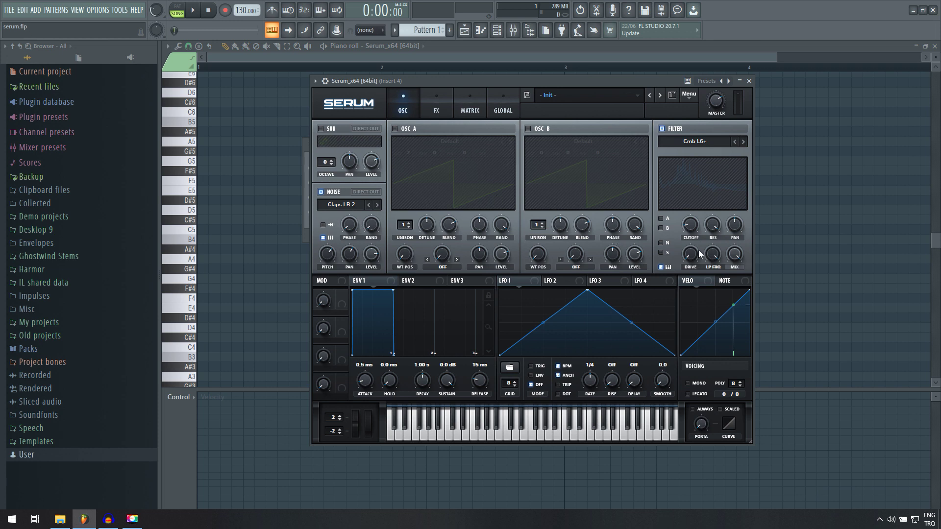
Route the noise oscillator through the Cmb L6+ filter and audition notes across the keyboard
click(660, 243)
click(462, 431)
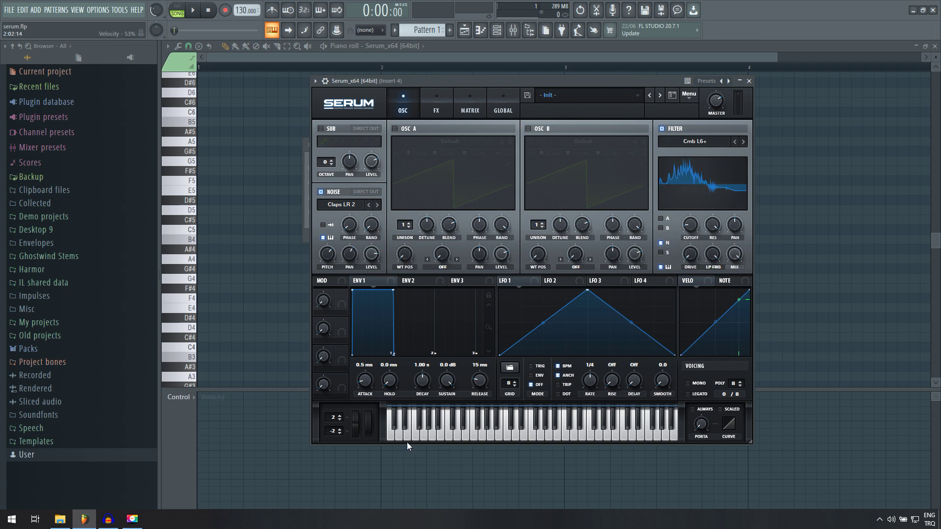
drag(460, 432, 520, 434)
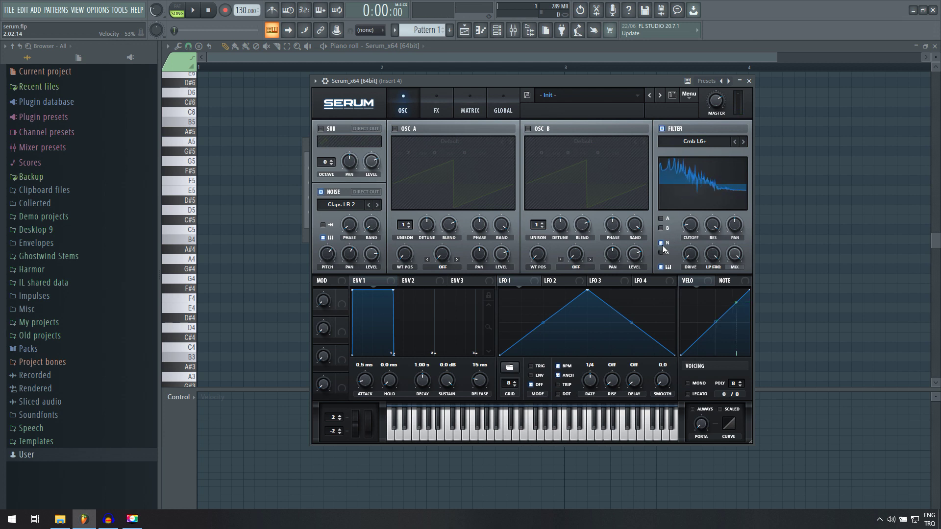
Switch the noise oscillator to direct out and enable the sub oscillator, also with direct out
click(366, 193)
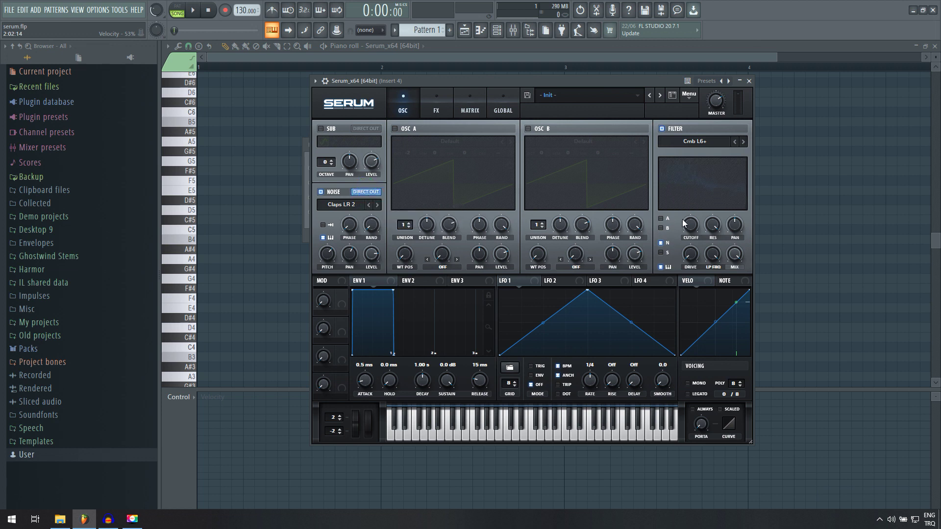
click(458, 438)
click(521, 436)
click(320, 128)
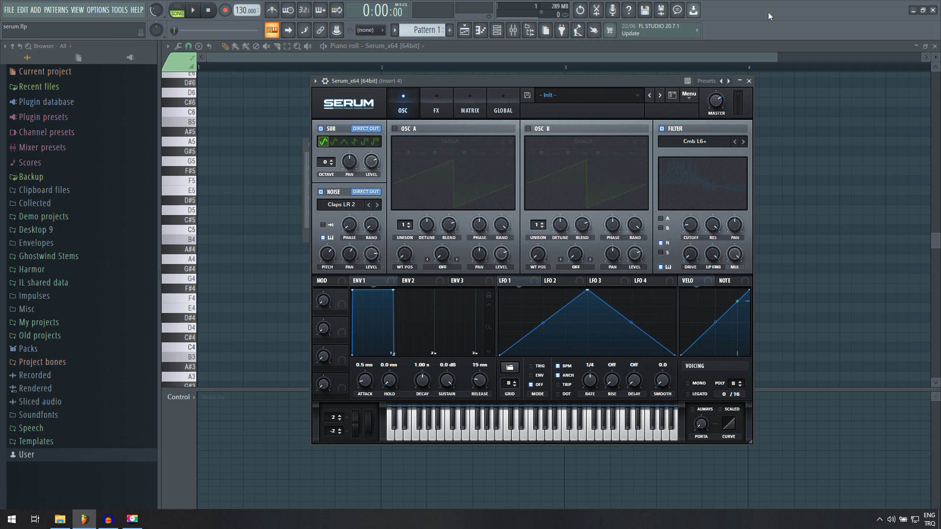
Enable the filter effect with the Cmb L6+ type, adjust its cutoff, resonance and drive, and audition a note
click(431, 106)
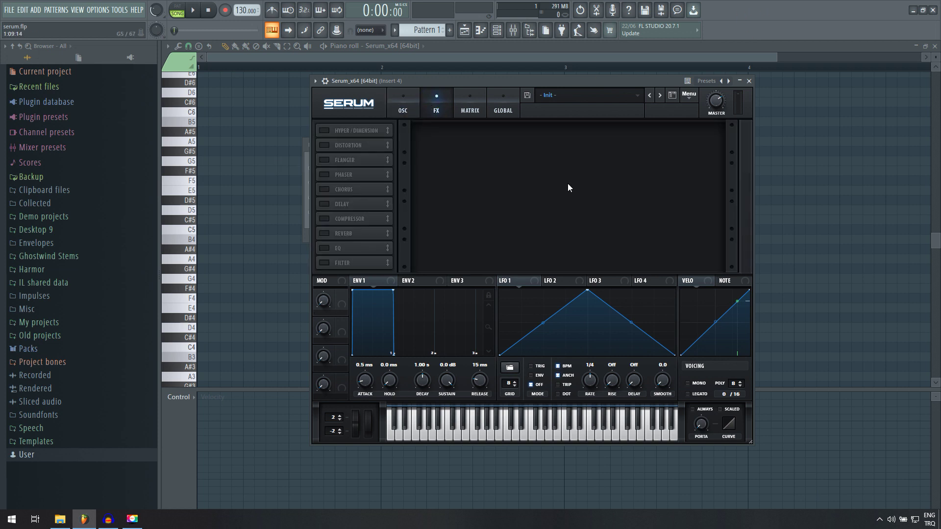
click(325, 262)
click(478, 139)
mouse_move(484, 174)
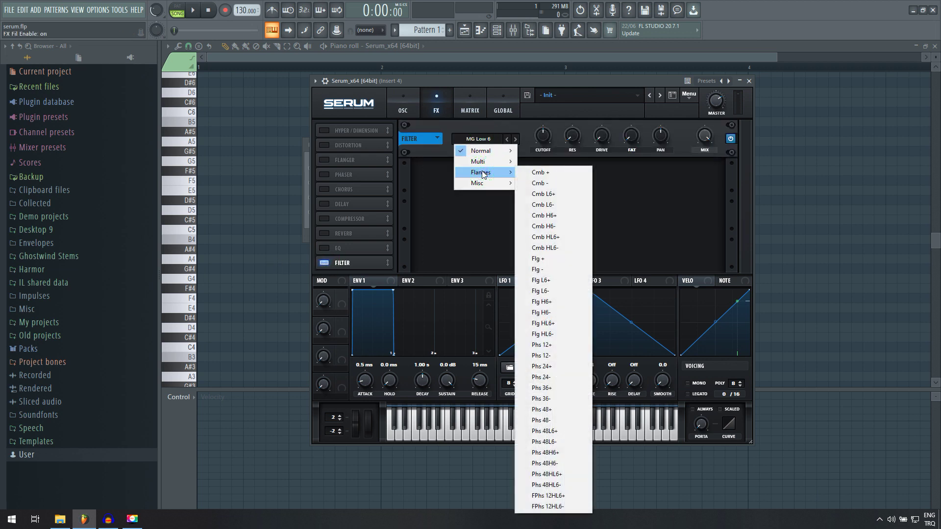
click(558, 197)
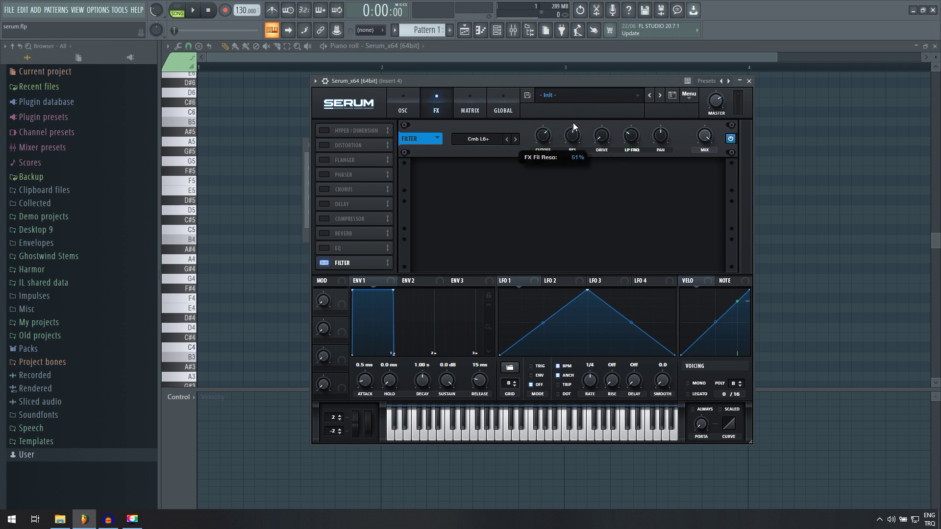
click(485, 432)
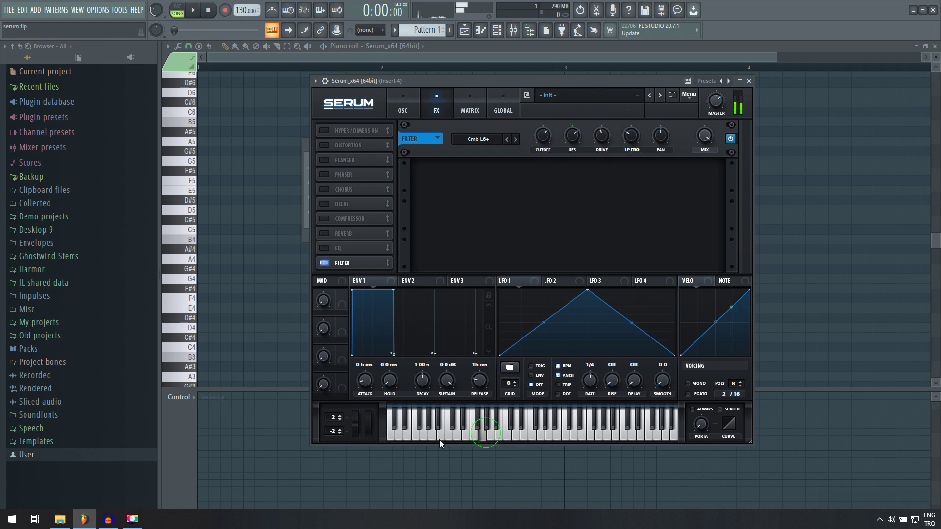
click(394, 101)
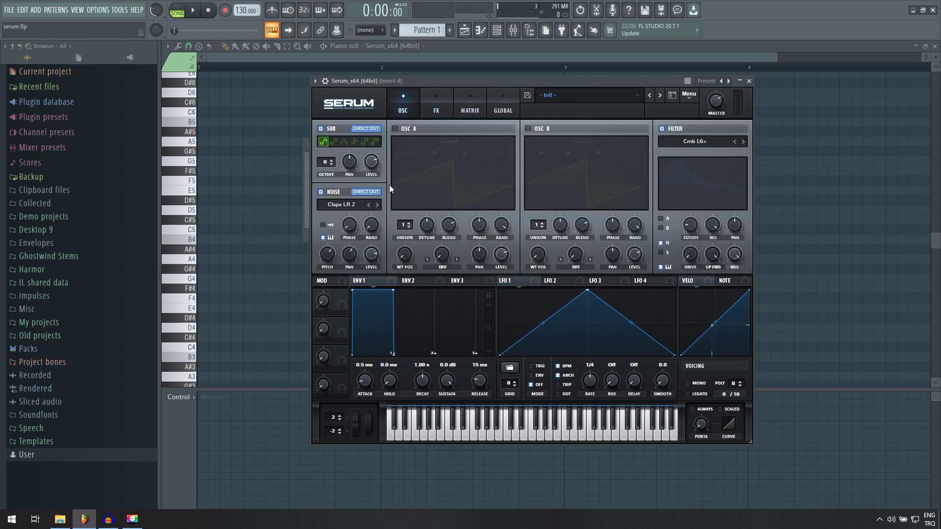
click(442, 100)
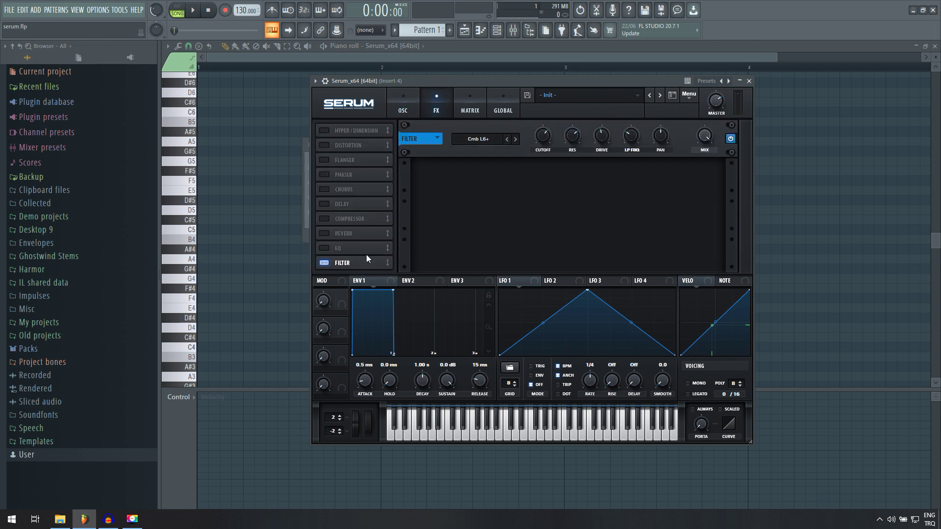
click(399, 104)
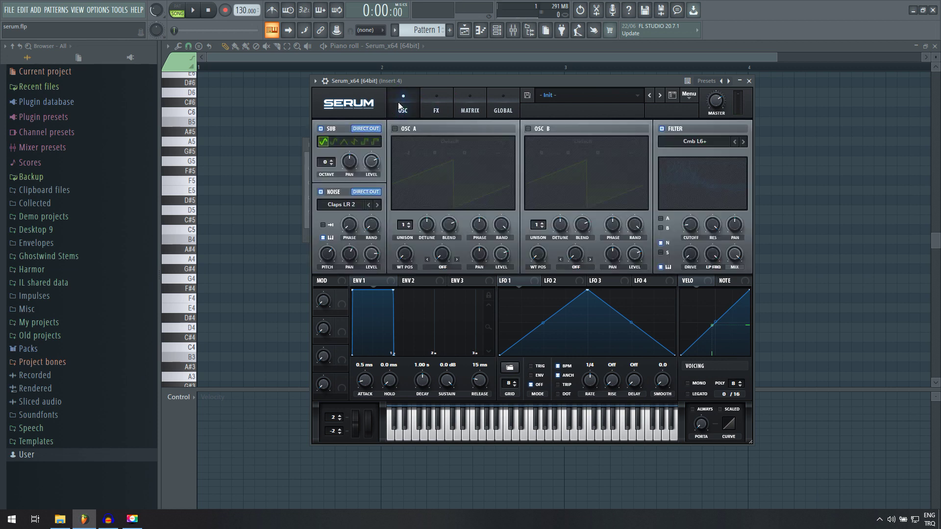
click(426, 102)
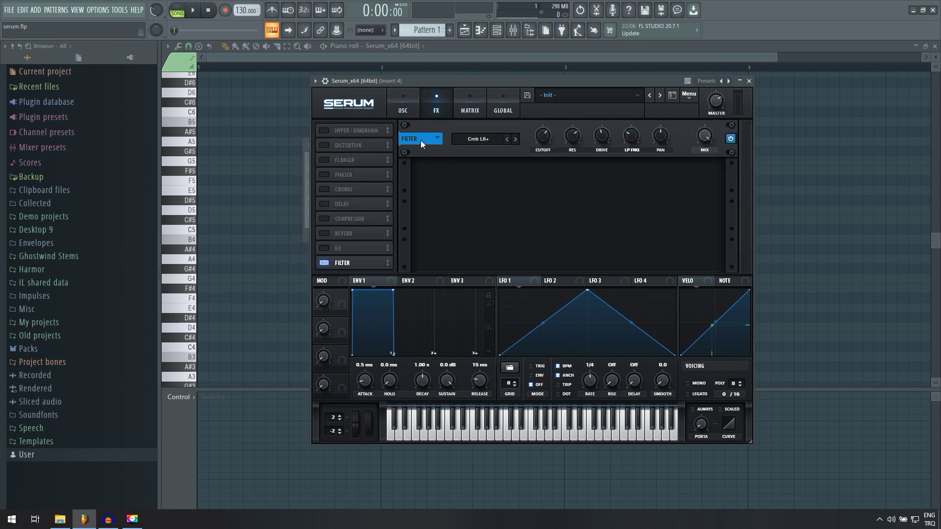
Add the Hyper/Dimension effect, raise its rate and detune, and audition a note
click(326, 130)
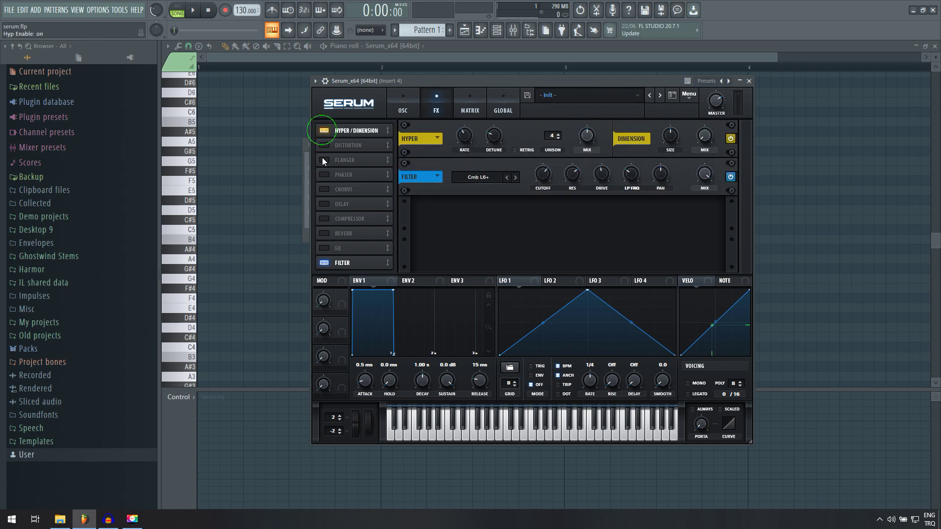
drag(462, 147, 463, 138)
click(448, 429)
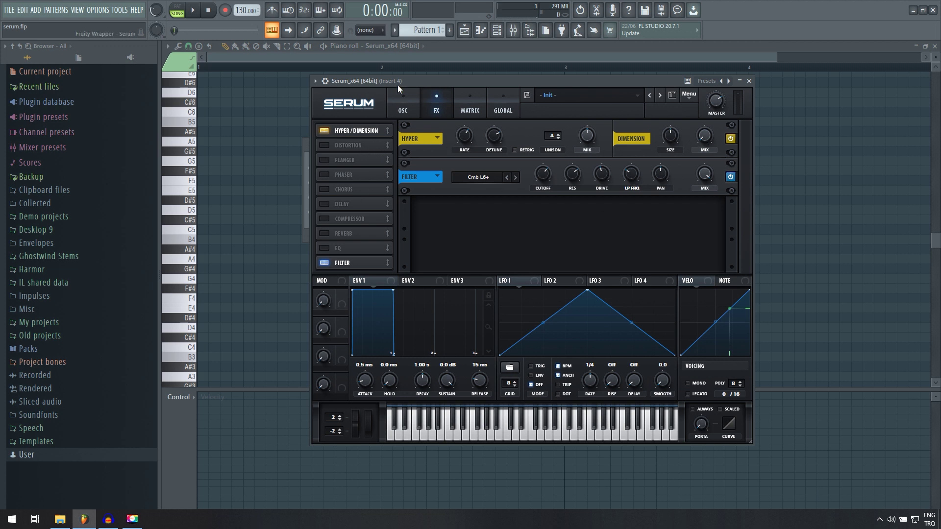
Turn off direct out for the noise and sub oscillators and disable the oscillator section's filter
click(403, 104)
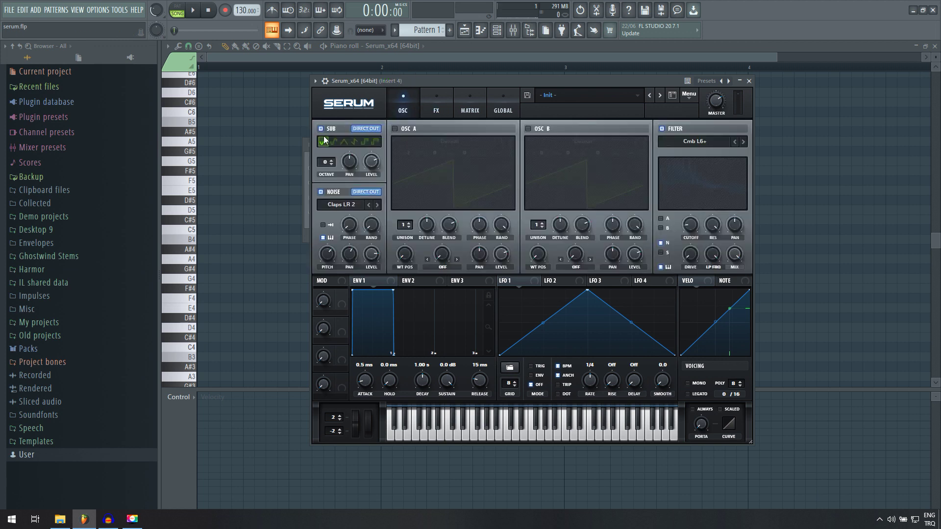
click(364, 192)
click(361, 130)
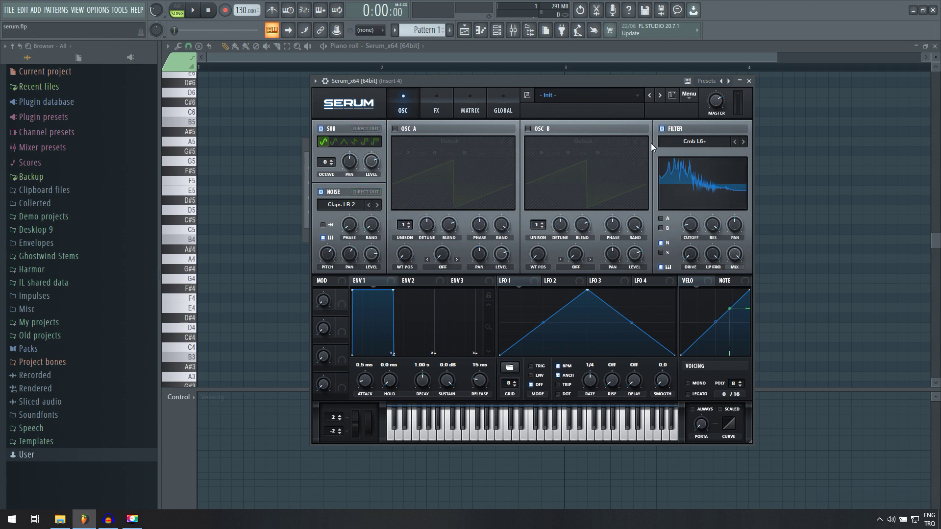
click(661, 129)
Audition low to high notes with the main filter off and the Hyper and filter effects active
click(493, 430)
click(452, 432)
click(483, 433)
click(566, 434)
click(598, 434)
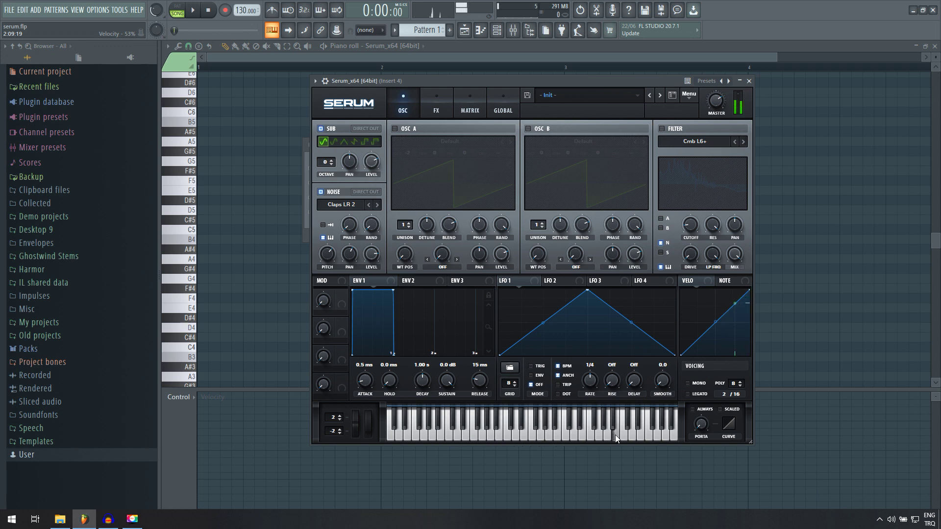
click(438, 110)
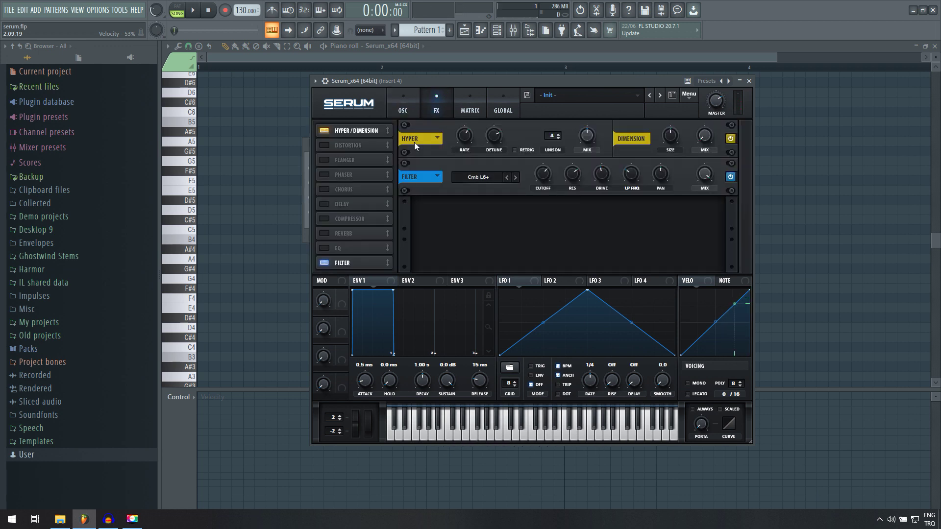
click(450, 434)
drag(461, 435, 618, 425)
Switch direct out back on for both the noise and sub oscillators
click(393, 107)
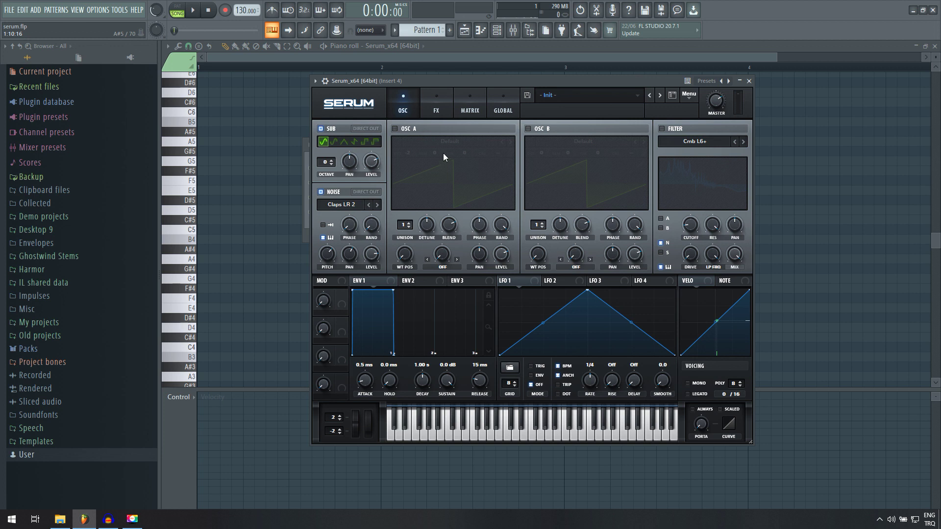
click(437, 106)
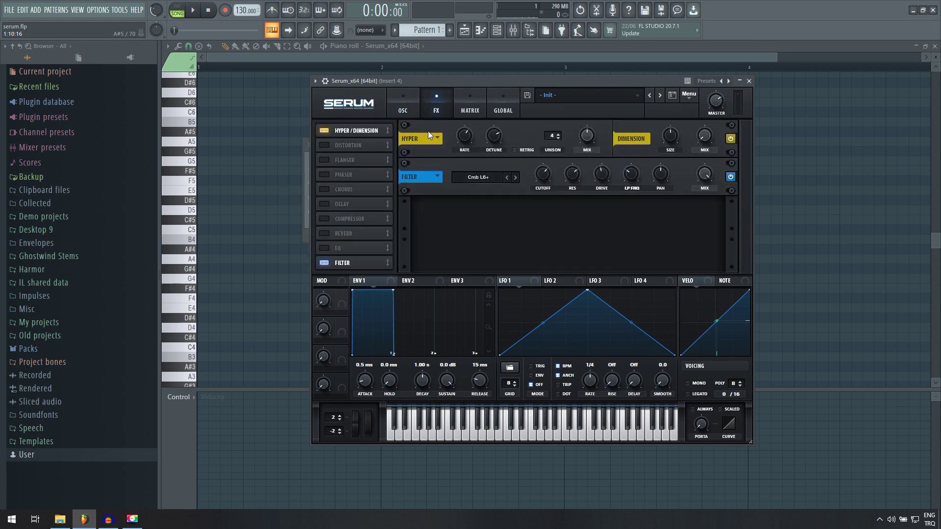
click(412, 114)
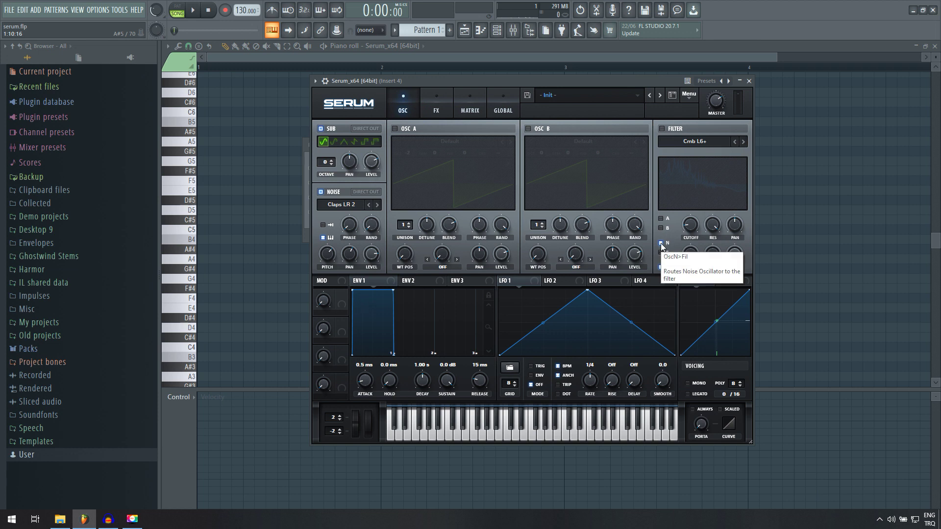
click(368, 191)
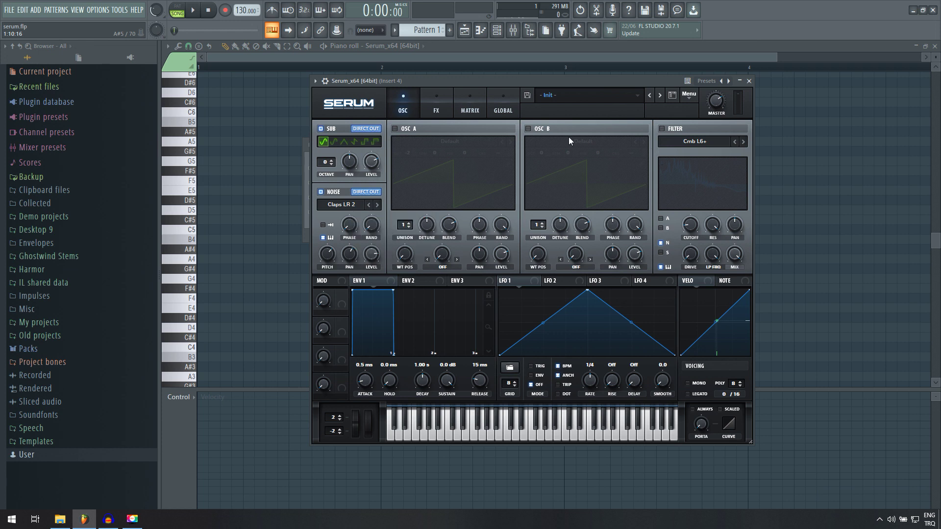
click(434, 93)
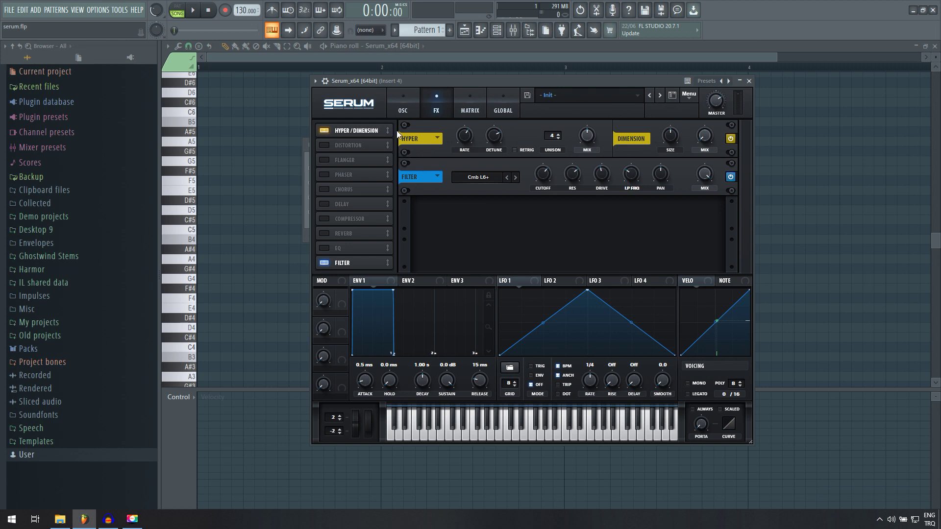
click(401, 100)
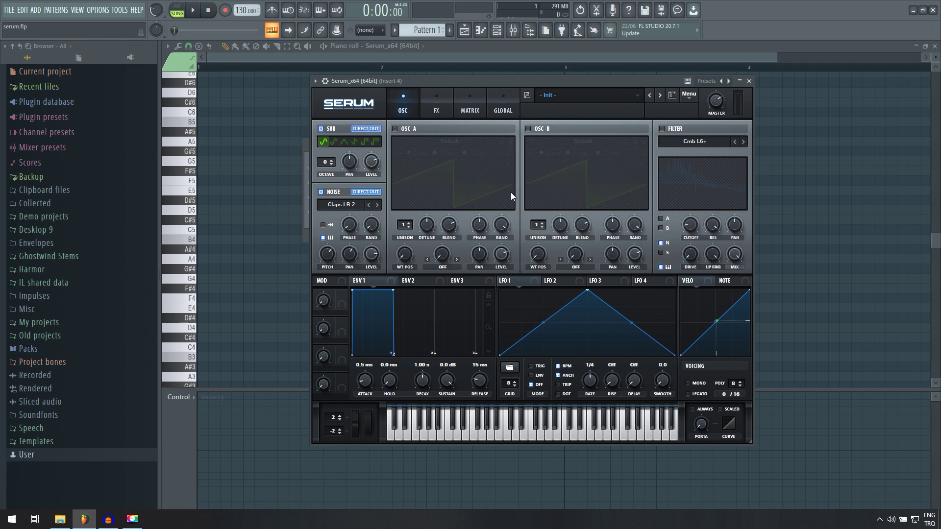
click(433, 102)
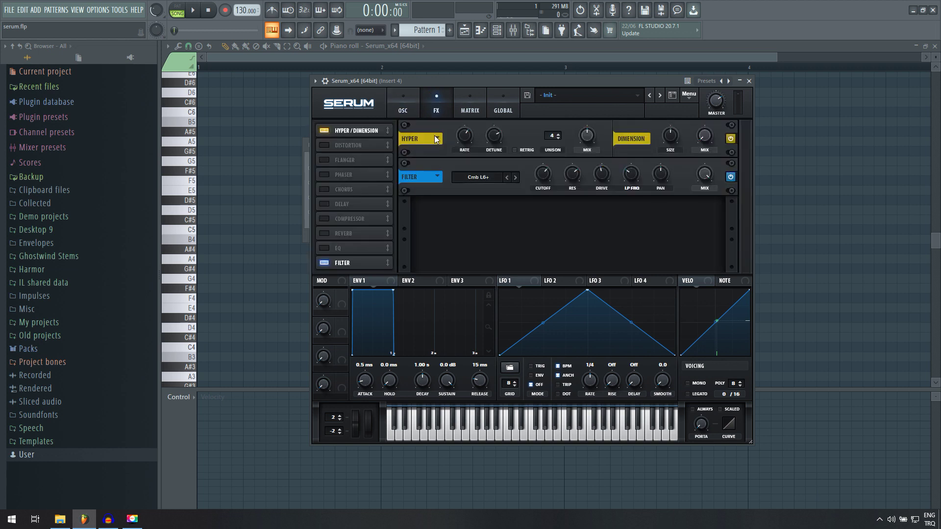
Set the sub oscillator's octave to -2 and turn off the noise oscillator
click(402, 96)
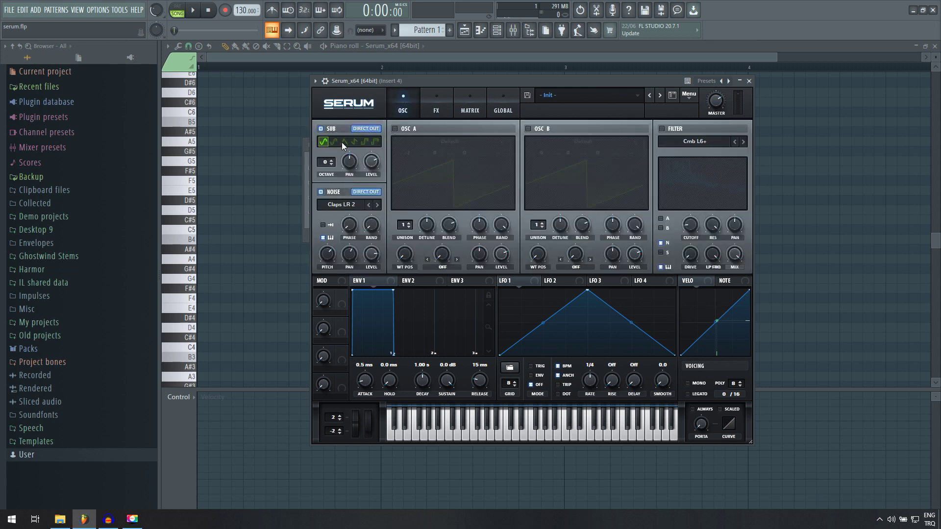
click(331, 165)
click(331, 165)
click(320, 191)
Enable oscillator A at octave -2 with the Basic Shapes wavetable, moving its wavetable position to the descending saw shape
click(395, 129)
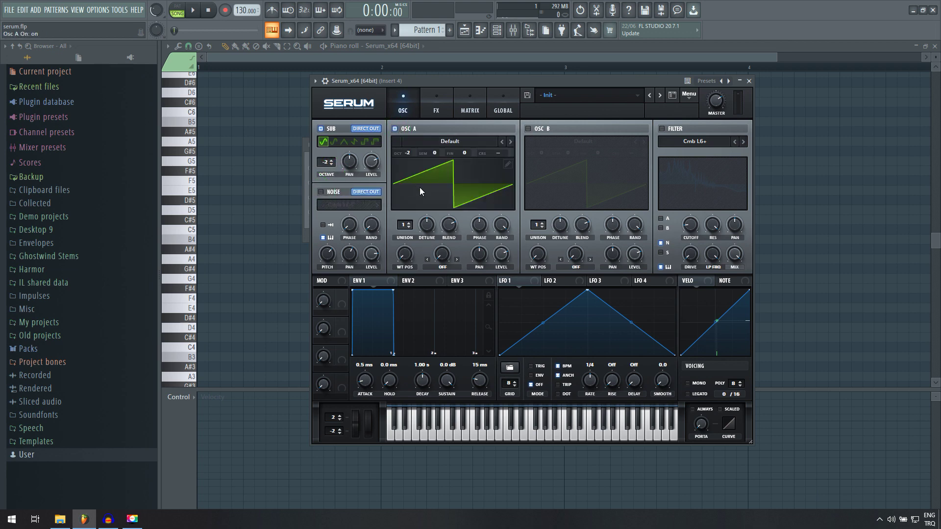
click(439, 149)
mouse_move(433, 153)
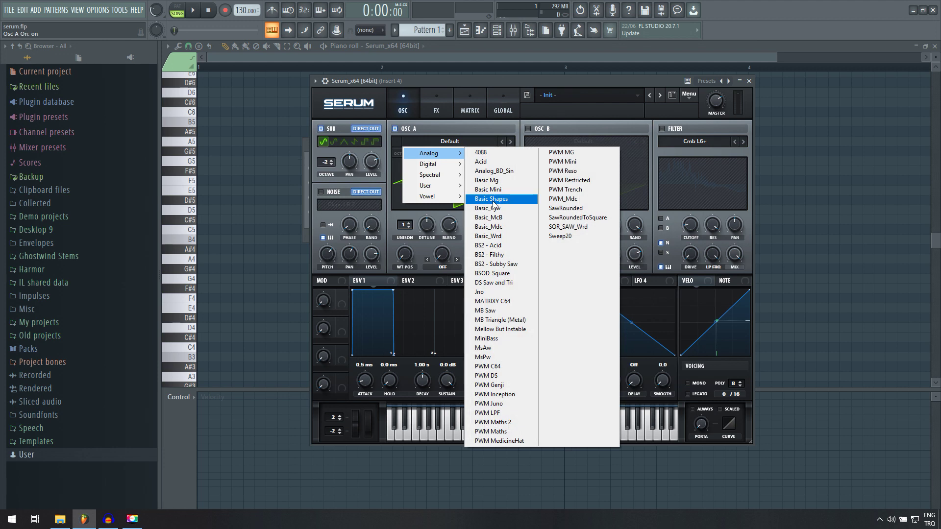
click(493, 203)
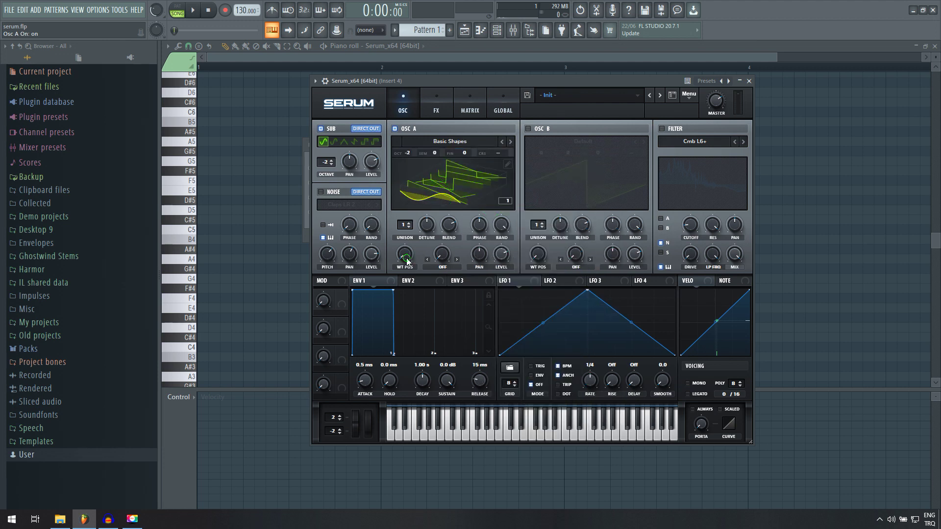
drag(406, 257, 402, 228)
click(454, 180)
Turn off the sub oscillator and audition oscillator A across the keyboard through the effects rack
click(321, 129)
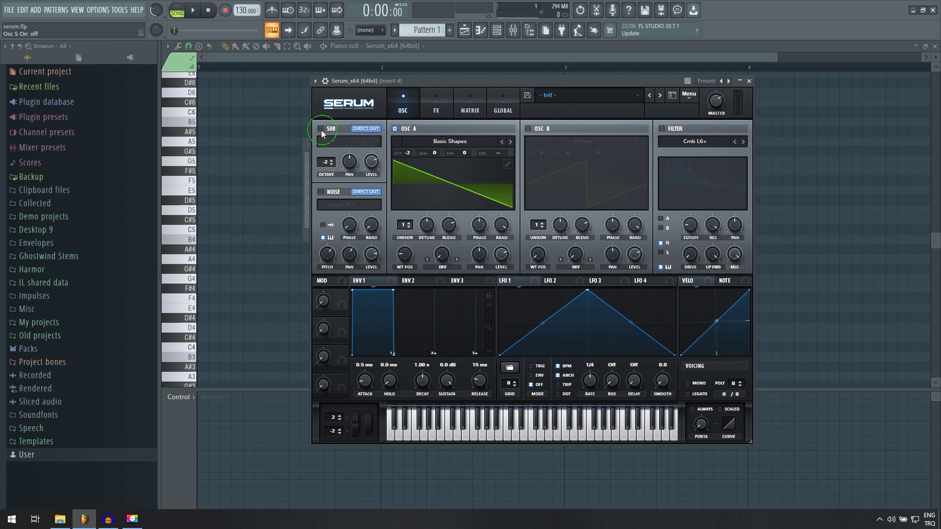
click(471, 424)
click(436, 103)
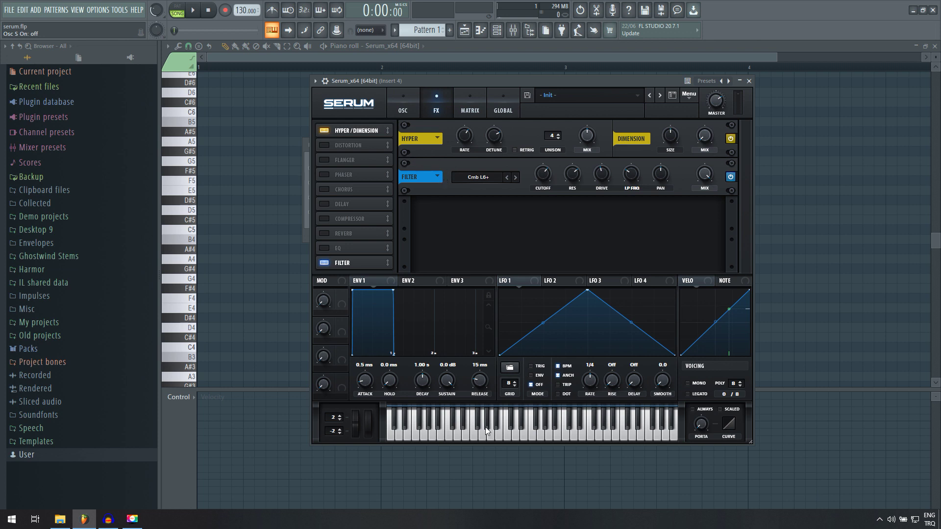
click(452, 433)
drag(424, 436, 579, 434)
click(568, 438)
Enable the reverb effect and move it to the end of the effects chain, after the filter
click(344, 235)
drag(348, 243, 349, 268)
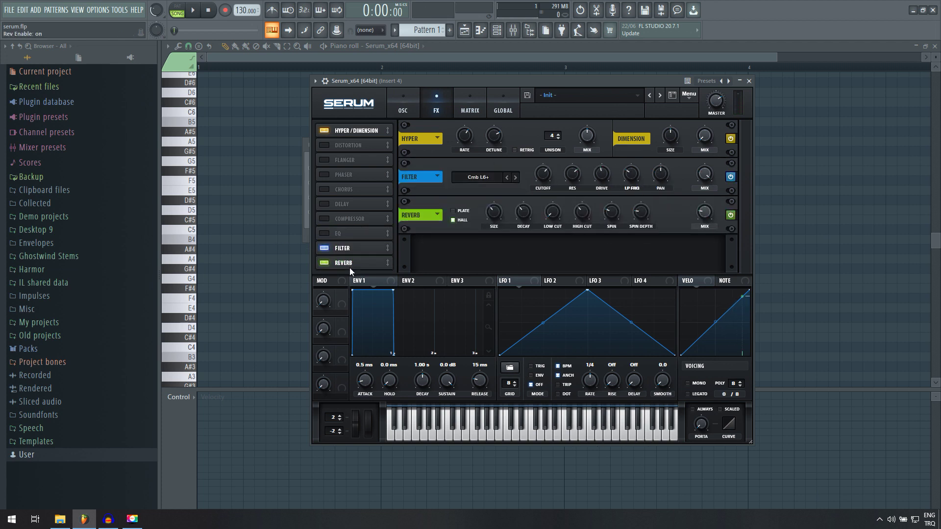
Adjust the reverb mix, set the reverb size to 4%, and audition notes across the keyboard
drag(704, 211, 703, 208)
click(470, 437)
mouse_move(493, 211)
mouse_down()
mouse_move(492, 236)
mouse_move(519, 219)
mouse_move(494, 224)
mouse_up()
click(475, 437)
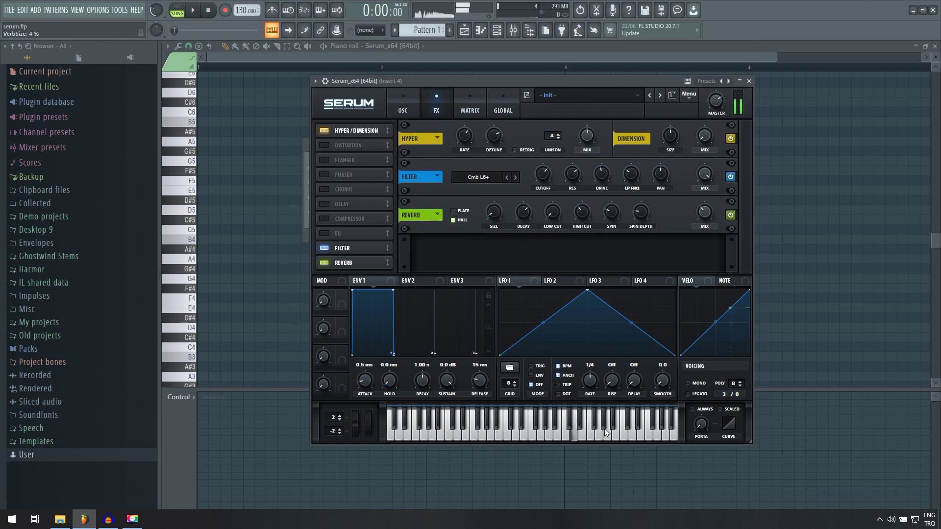
click(577, 431)
click(553, 434)
click(534, 432)
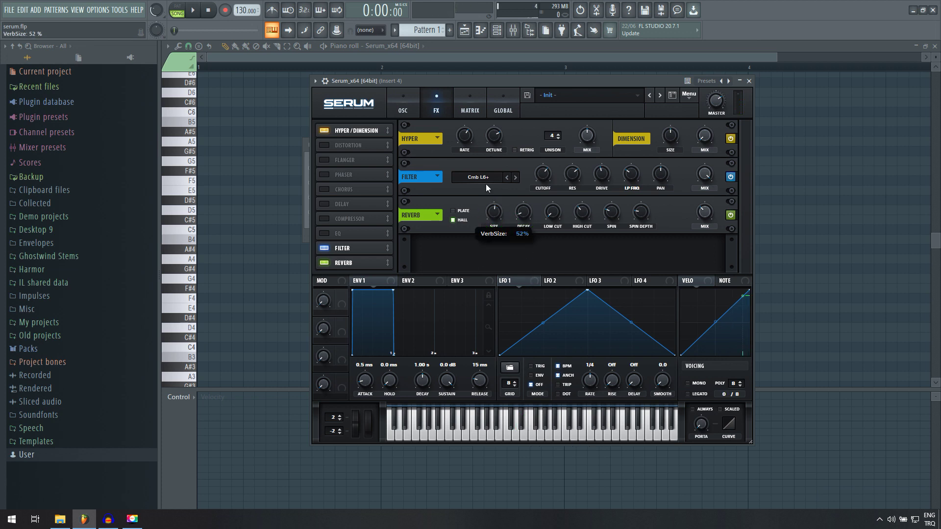
Audition the reverb at 52% size, then readjust its size and play another test note
click(501, 434)
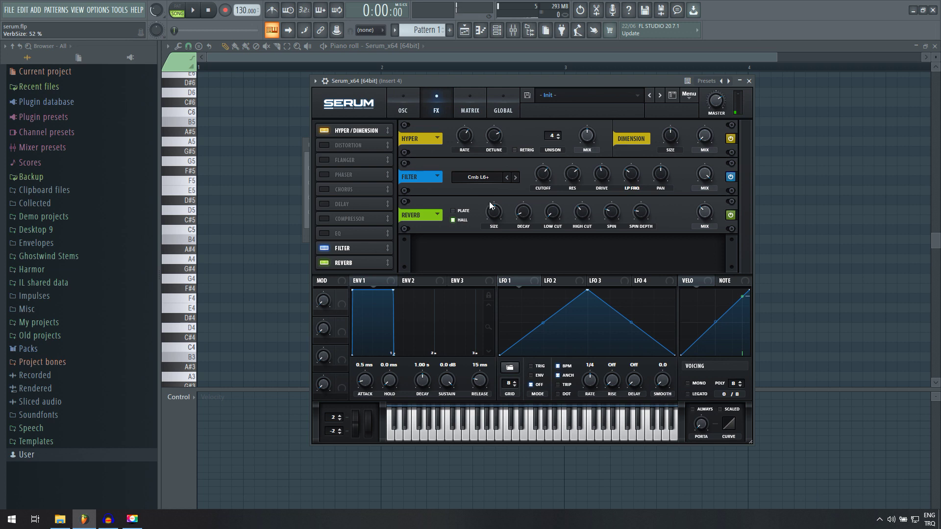
drag(494, 212, 494, 221)
click(510, 436)
Turn on the sub oscillator and set both its octave and oscillator A's octave to -1
click(401, 108)
click(321, 128)
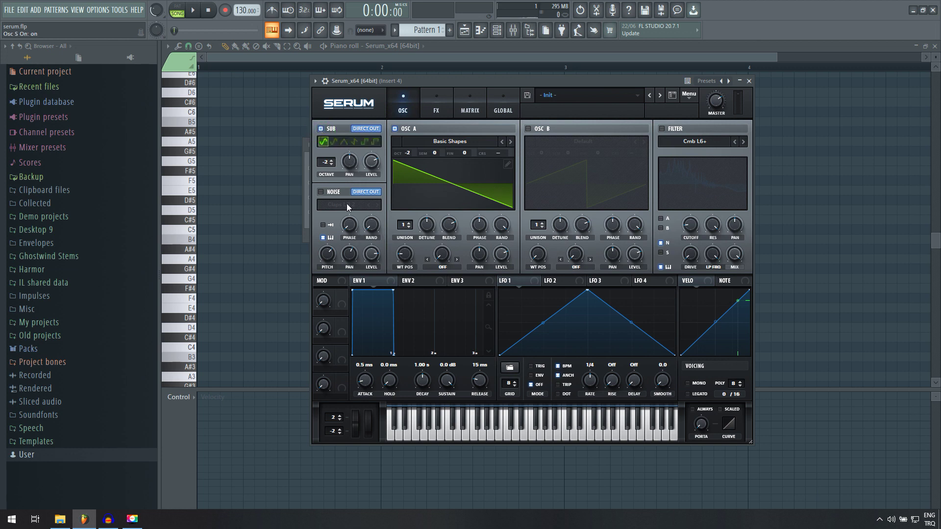
drag(411, 154, 411, 144)
drag(336, 157, 335, 154)
Raise the sub oscillator's level to 100% and audition low and high notes on the keyboard
click(419, 432)
click(451, 439)
click(541, 434)
click(589, 432)
click(473, 435)
click(431, 439)
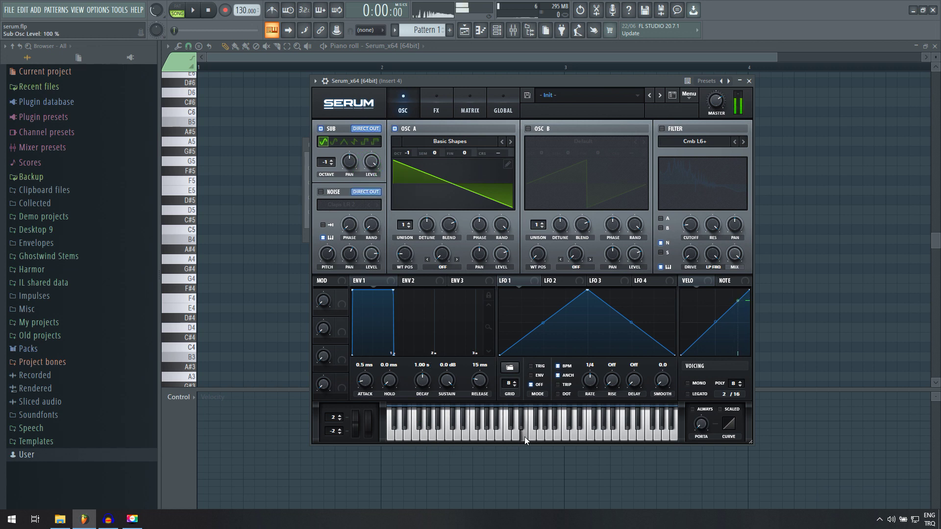
Try the pulse, triangle and saw shapes on the sub oscillator, auditioning each one
click(375, 141)
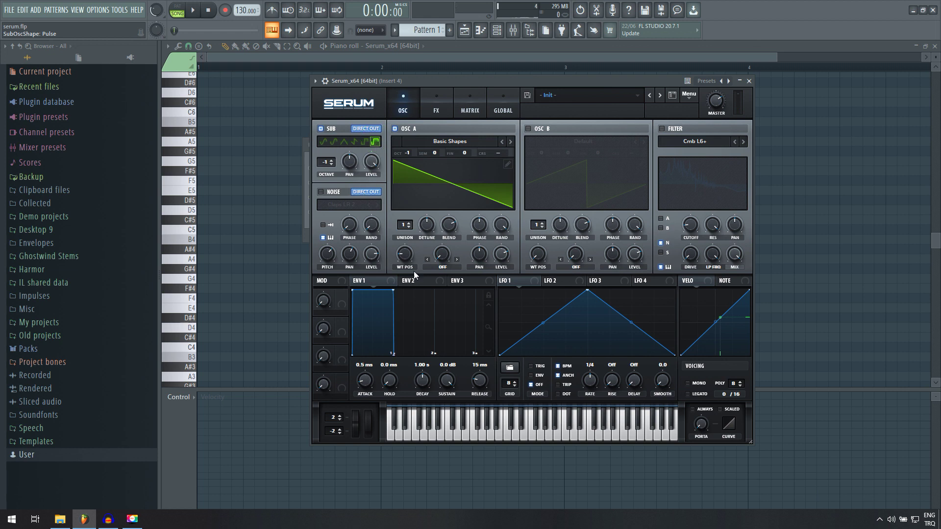
click(423, 440)
click(427, 434)
click(418, 438)
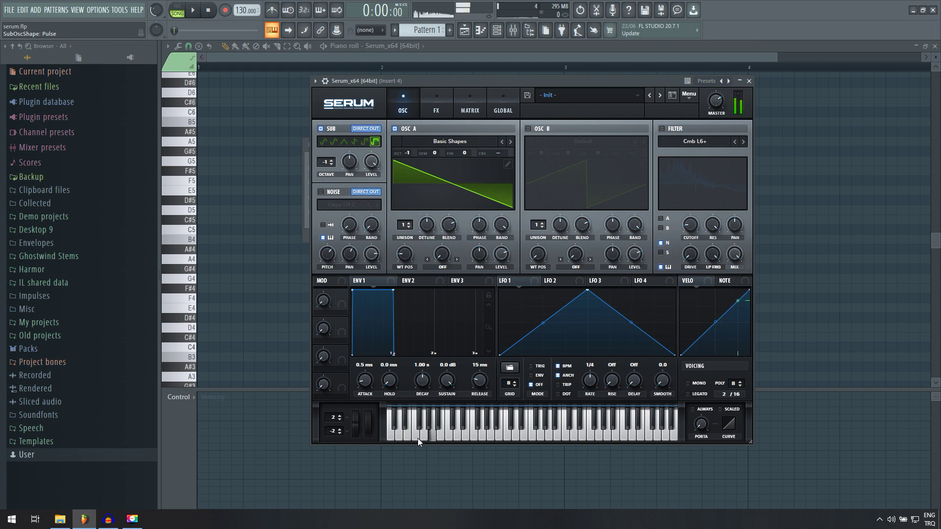
click(492, 438)
click(344, 141)
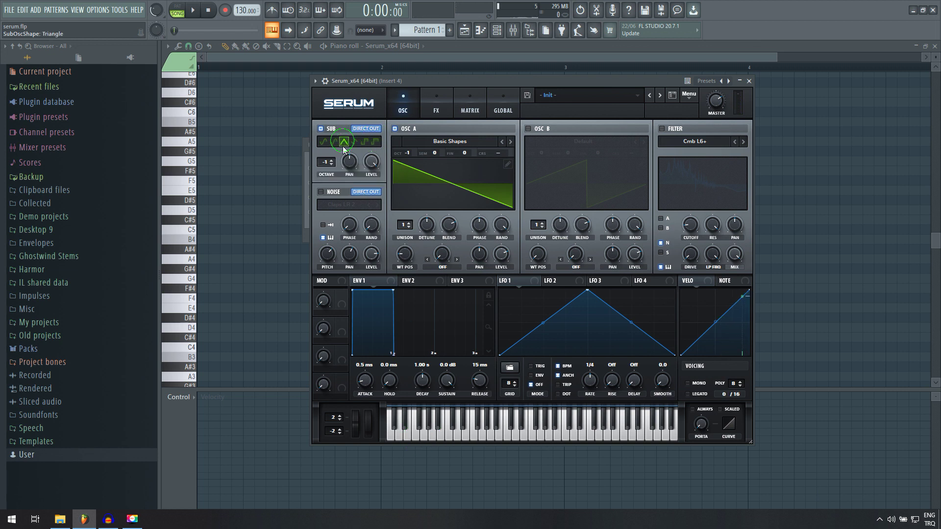
click(487, 433)
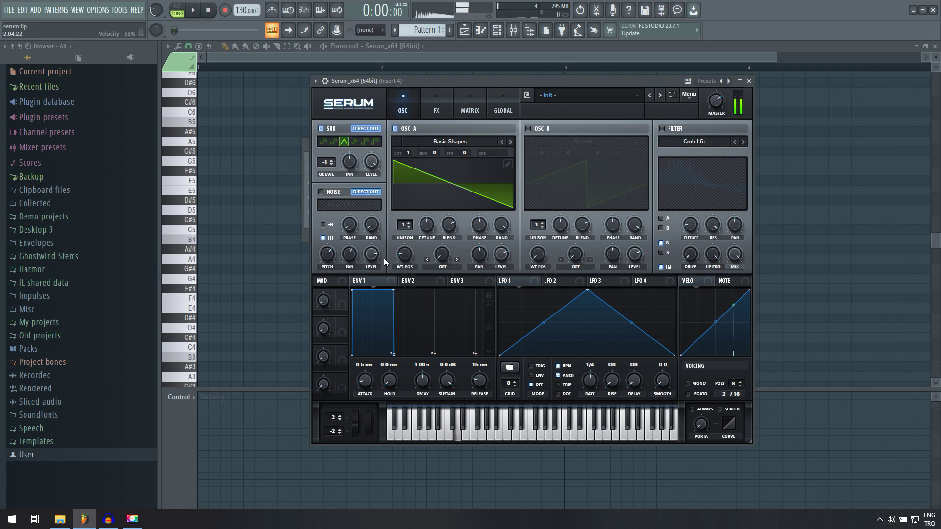
click(353, 142)
click(443, 426)
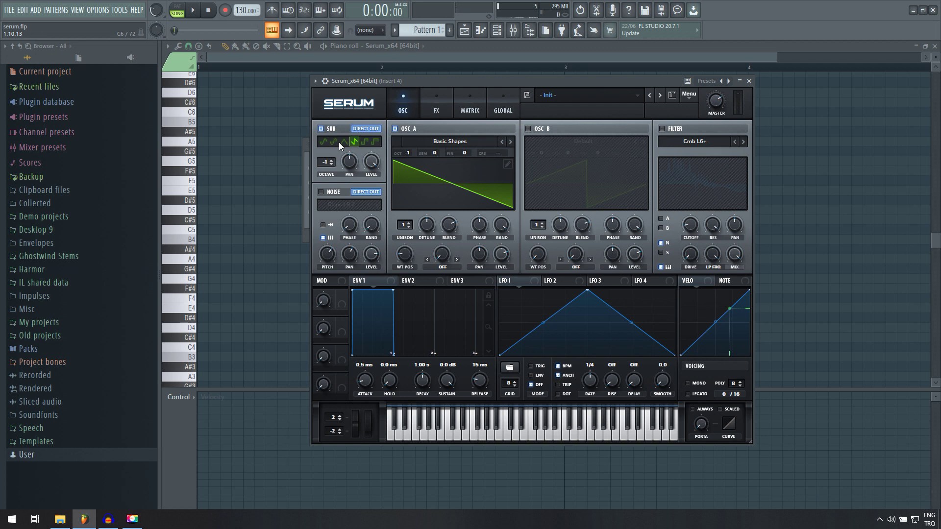
Set the sub oscillator's octave to -2, return it to the sine shape, and audition it
click(333, 168)
click(403, 431)
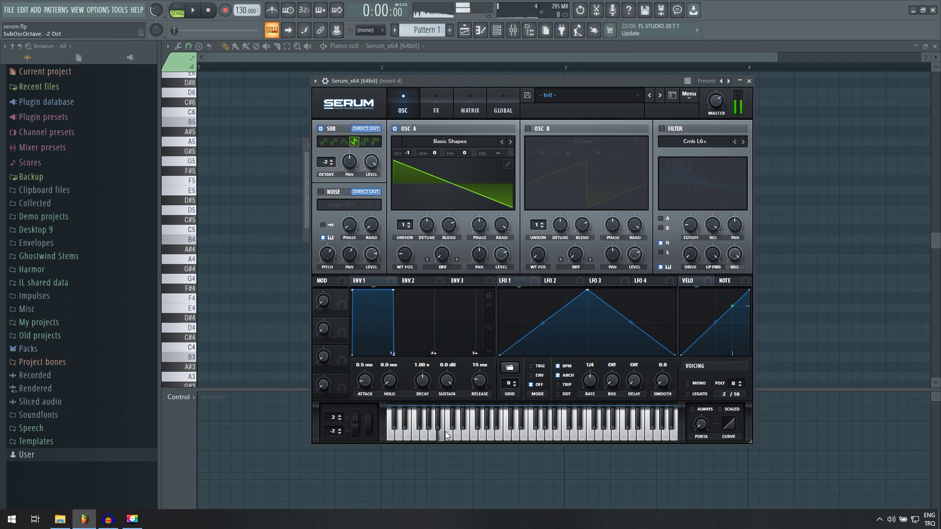
click(323, 142)
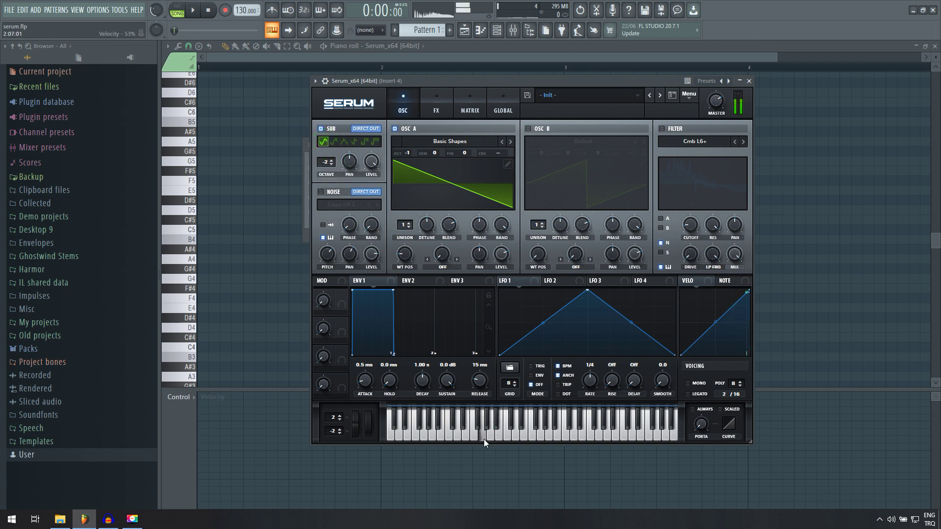
Enable the distortion effect, set its mode to Diode 1, and audition it
click(426, 116)
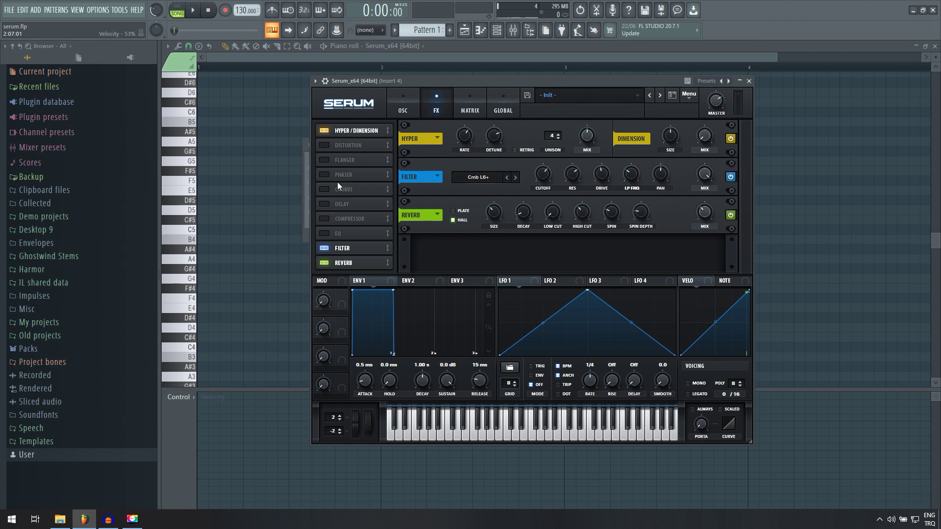
click(324, 146)
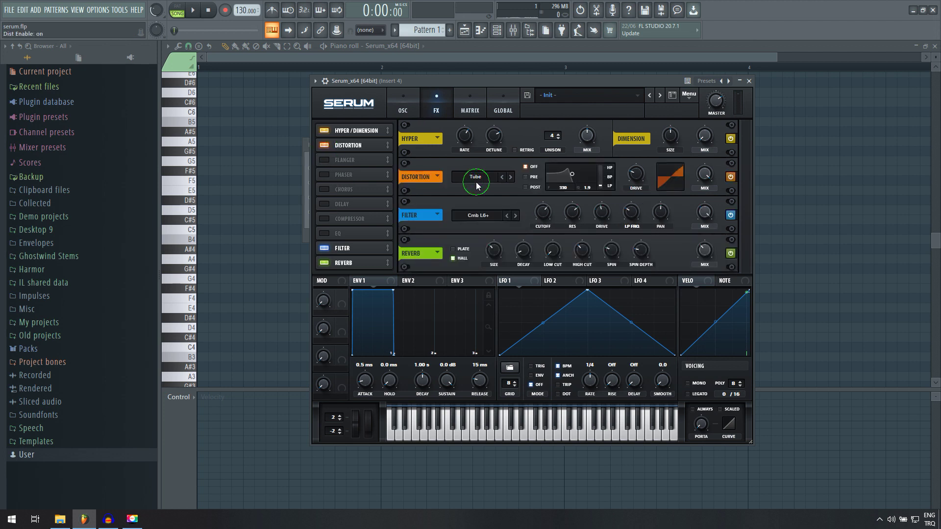
click(477, 183)
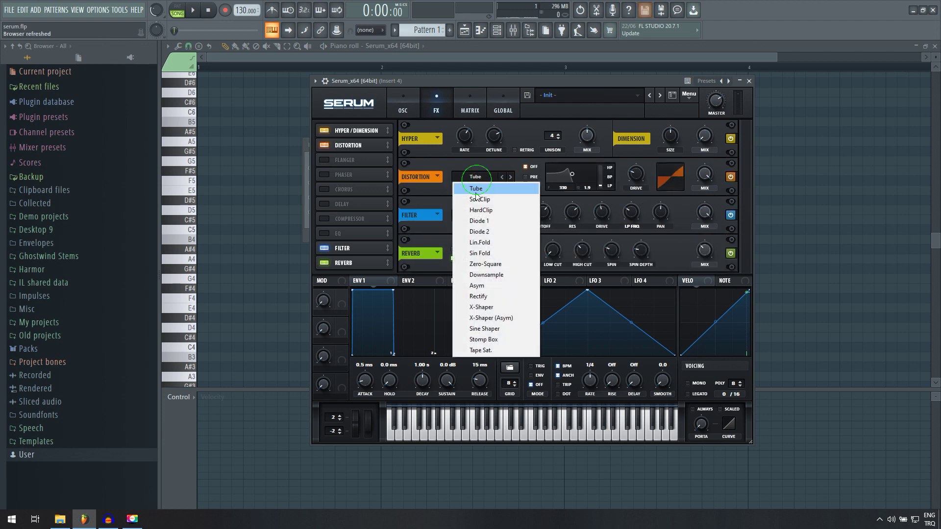
click(472, 225)
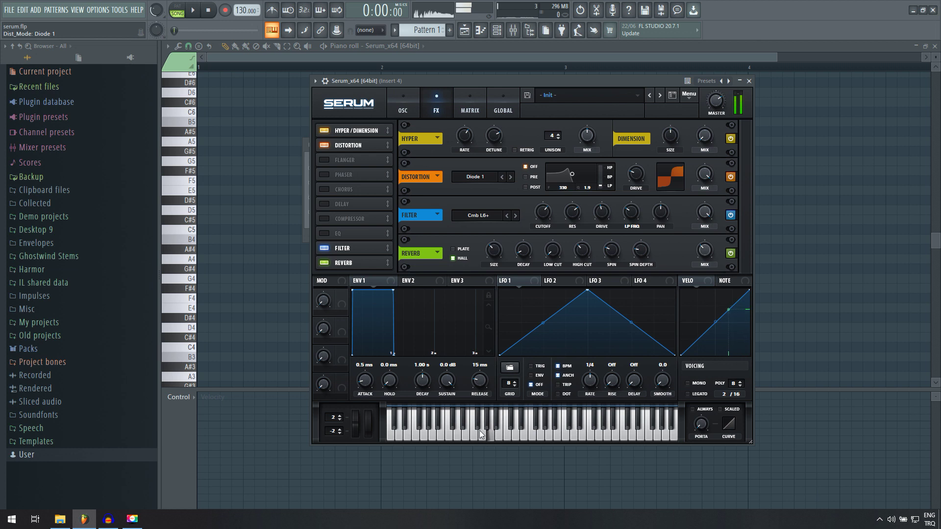
Try the Asym distortion mode, switch to Downsample with the drive at 84%, and audition the result
click(470, 177)
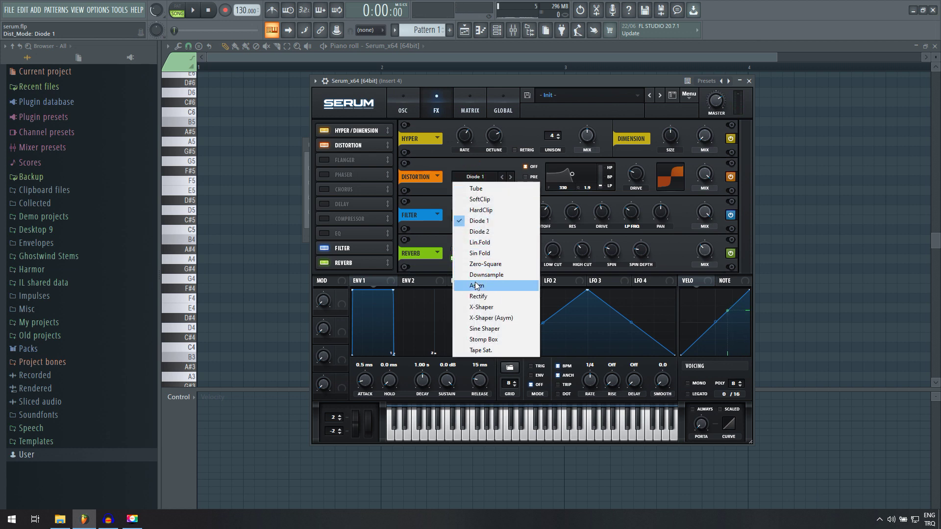
click(477, 285)
click(485, 176)
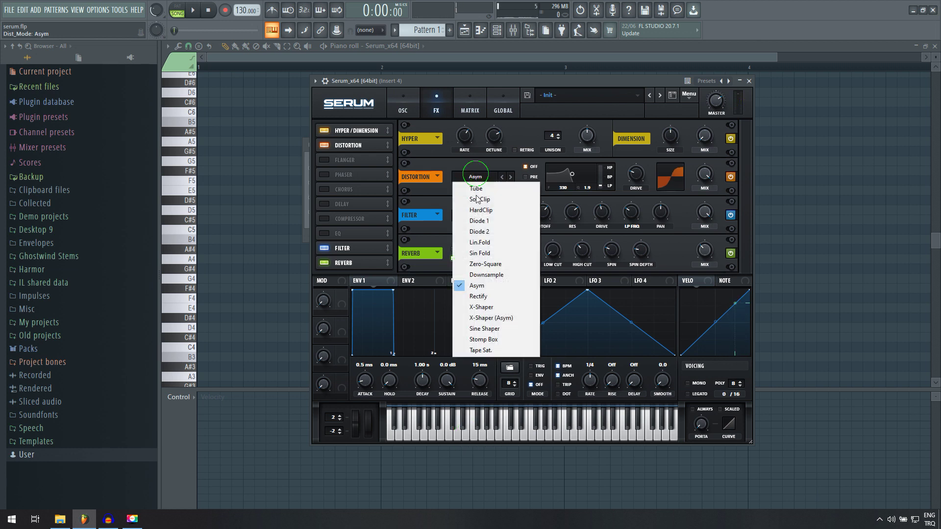
click(490, 274)
drag(636, 174, 634, 115)
drag(636, 175, 637, 163)
click(442, 436)
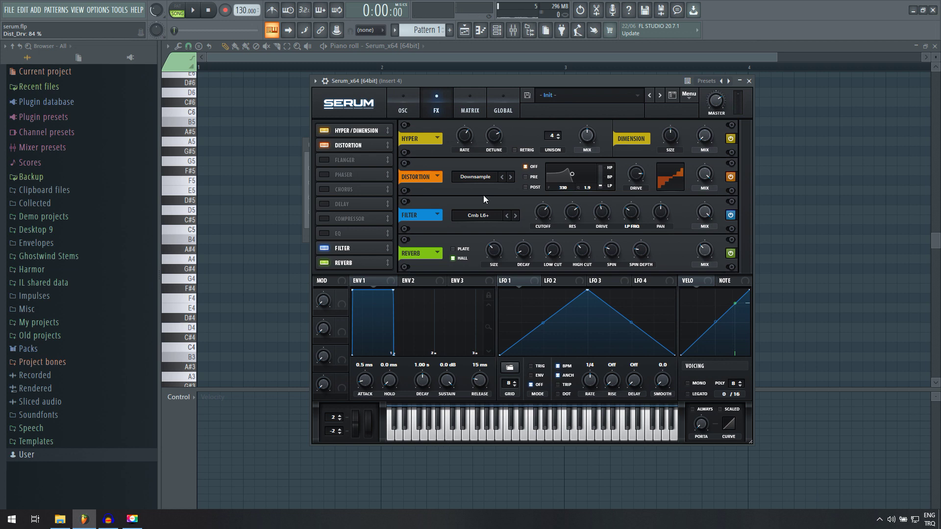
Compare the sub oscillator with Direct Out off and on, auditioning both across the keyboard
click(408, 109)
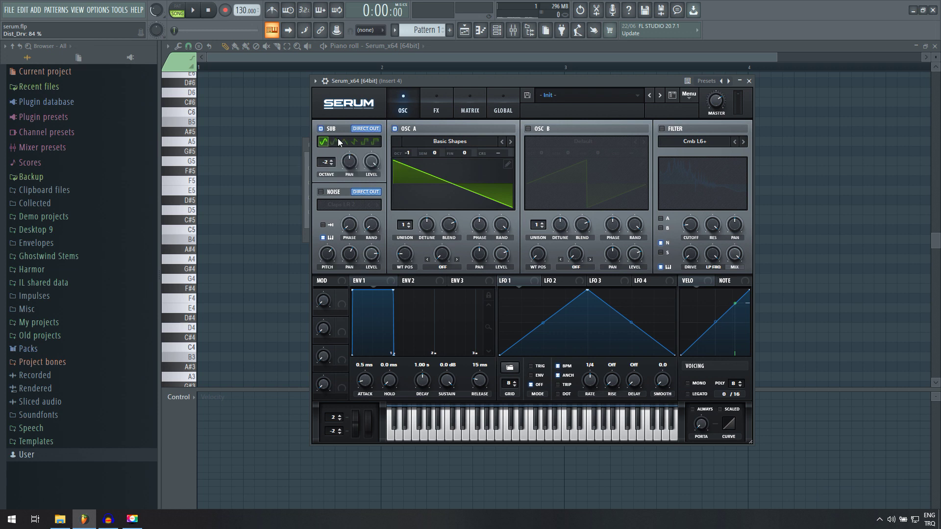
click(359, 128)
click(441, 431)
click(420, 438)
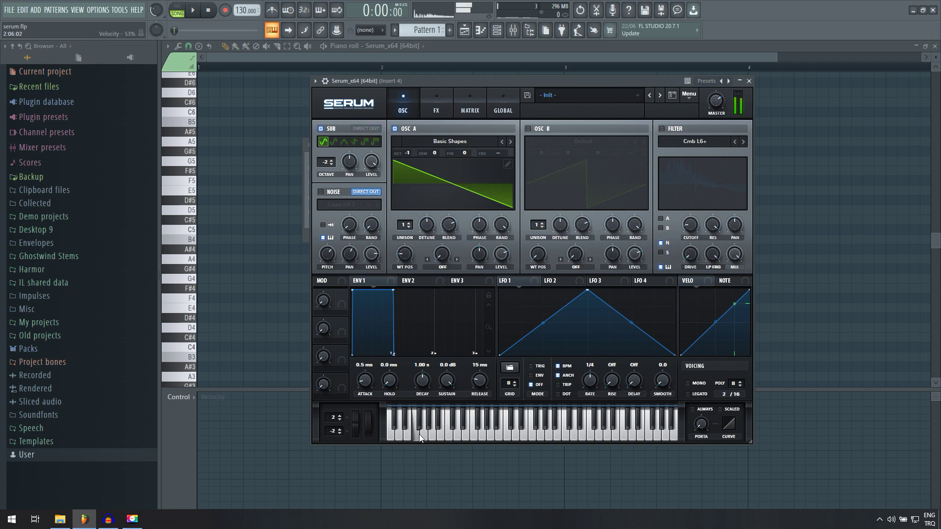
click(527, 432)
click(622, 430)
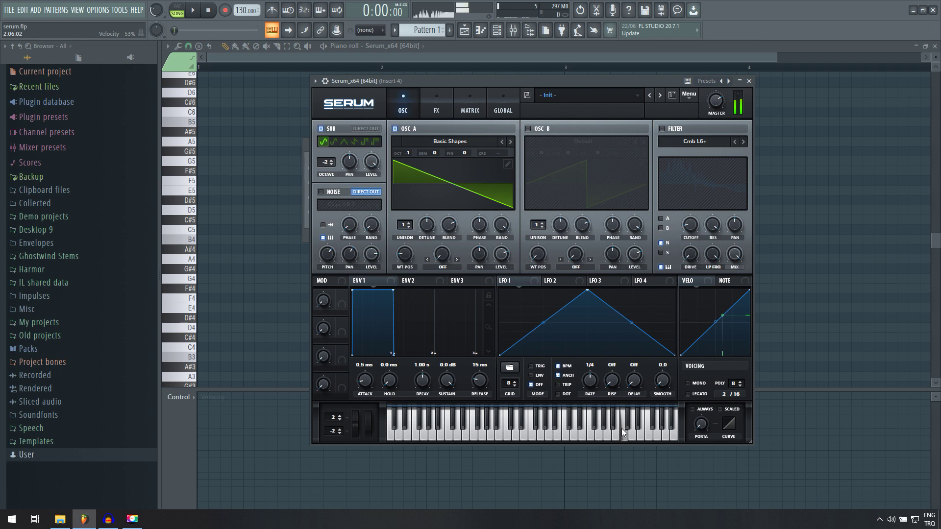
click(363, 128)
click(619, 437)
click(576, 436)
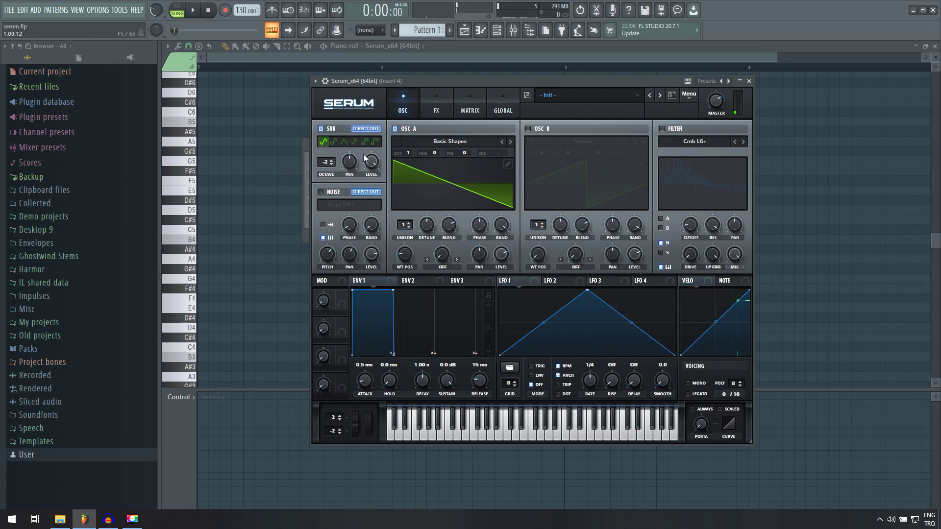
Turn off oscillator A, raise the sub oscillator's octave to 2, and audition it alone
click(332, 160)
click(395, 128)
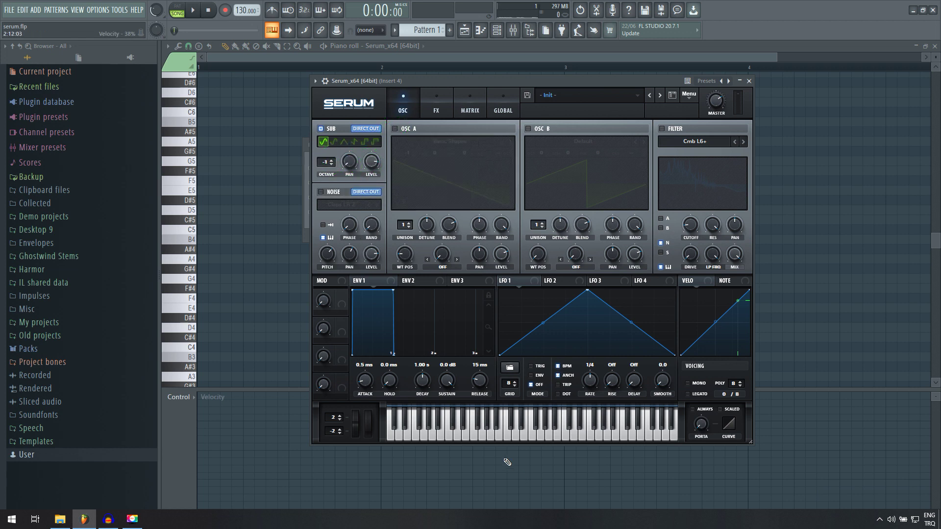
click(475, 435)
click(331, 160)
click(332, 161)
click(331, 160)
click(466, 411)
Turn oscillator A back on with its level at 51% and its pan at 25 R, and audition it
click(395, 129)
drag(503, 261, 509, 293)
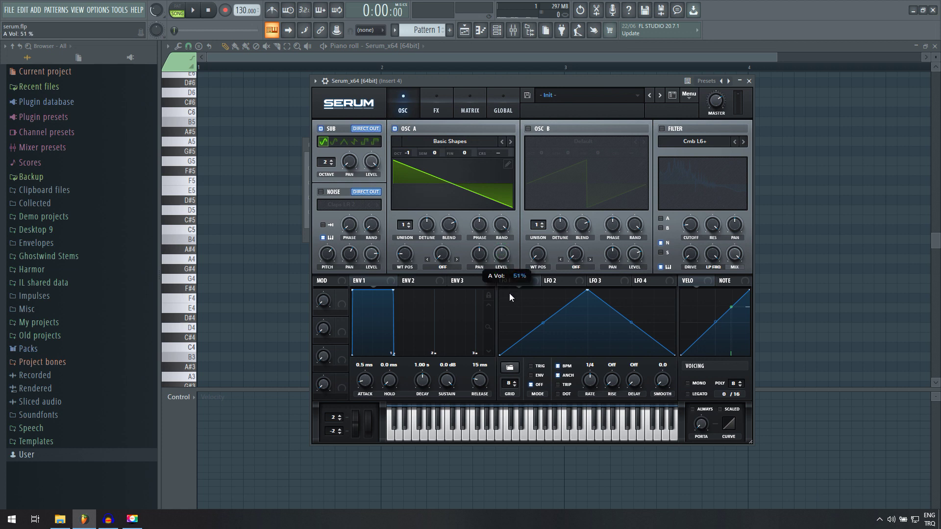
drag(469, 254, 471, 221)
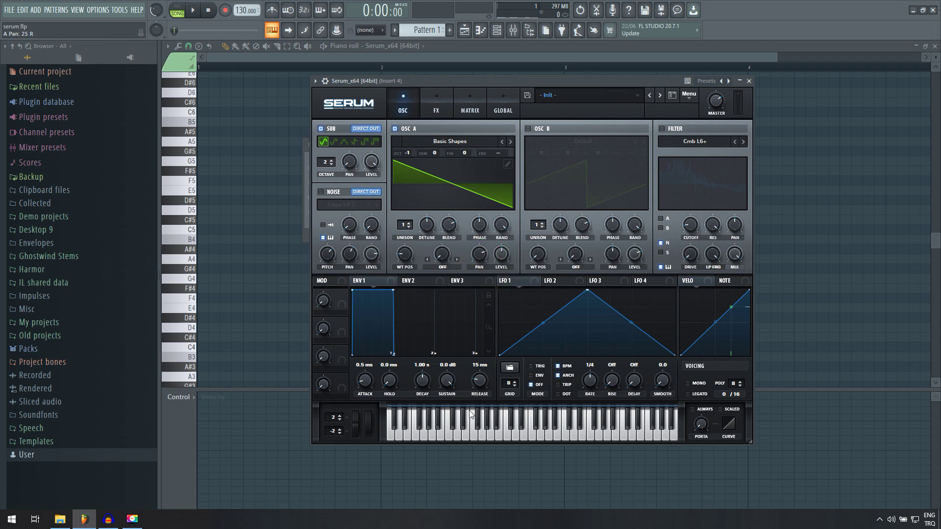
click(515, 435)
Set the distortion drive to 25% and audition the sound
click(435, 105)
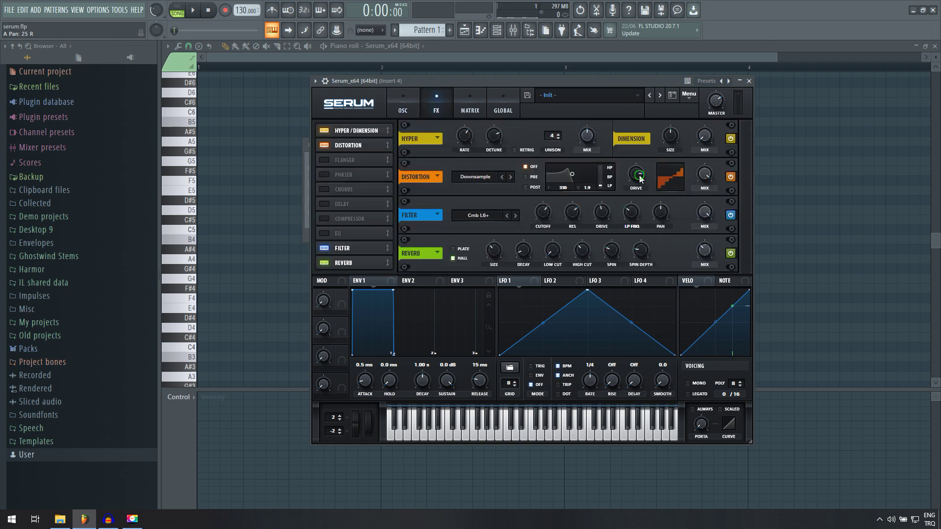
drag(636, 176, 636, 185)
click(490, 435)
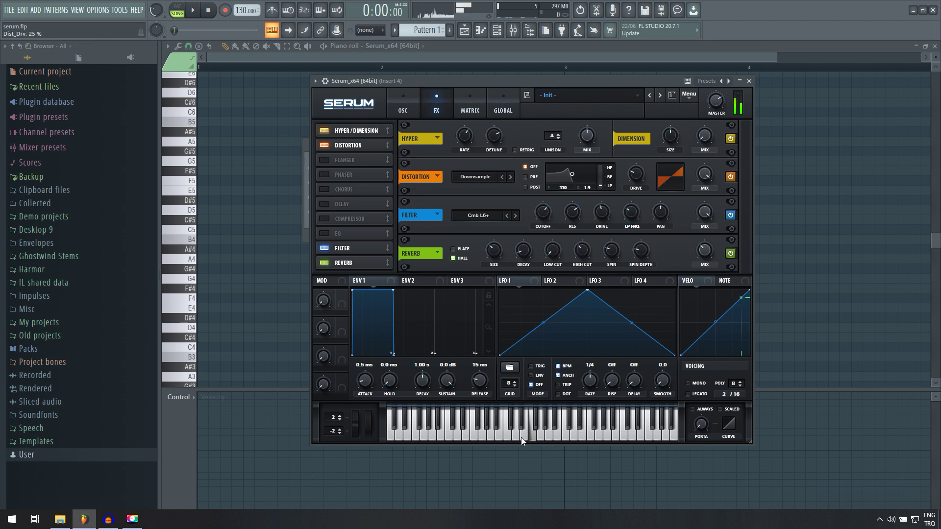
Turn off the sub oscillator's Direct Out, audition it, and check the distortion settings in the effects rack
click(404, 109)
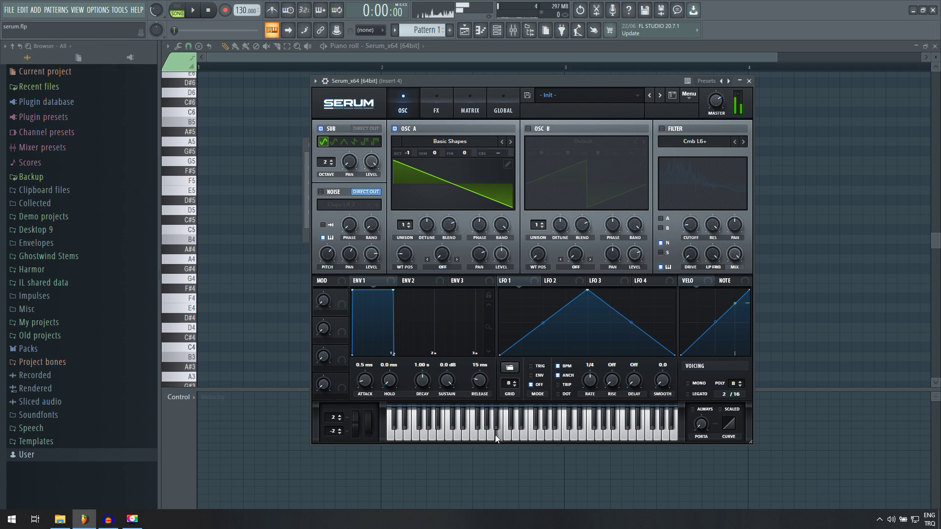
click(443, 112)
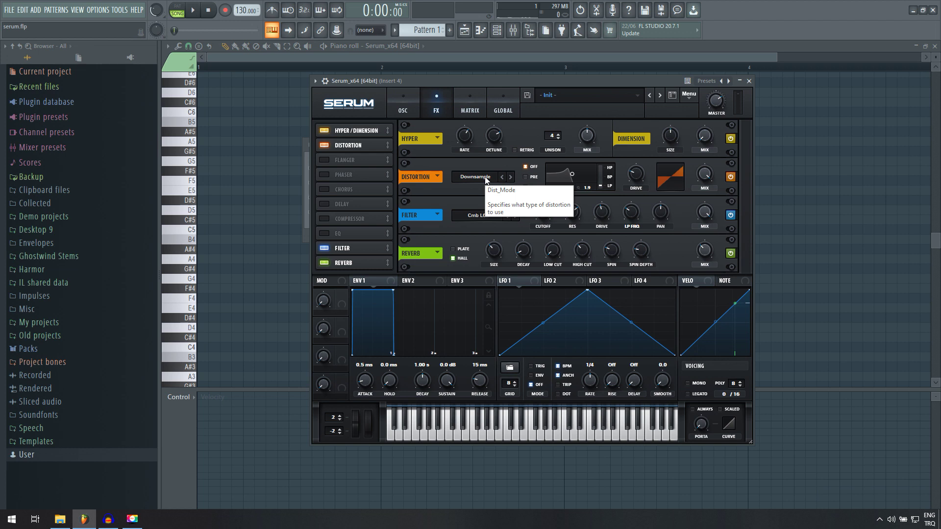
click(403, 104)
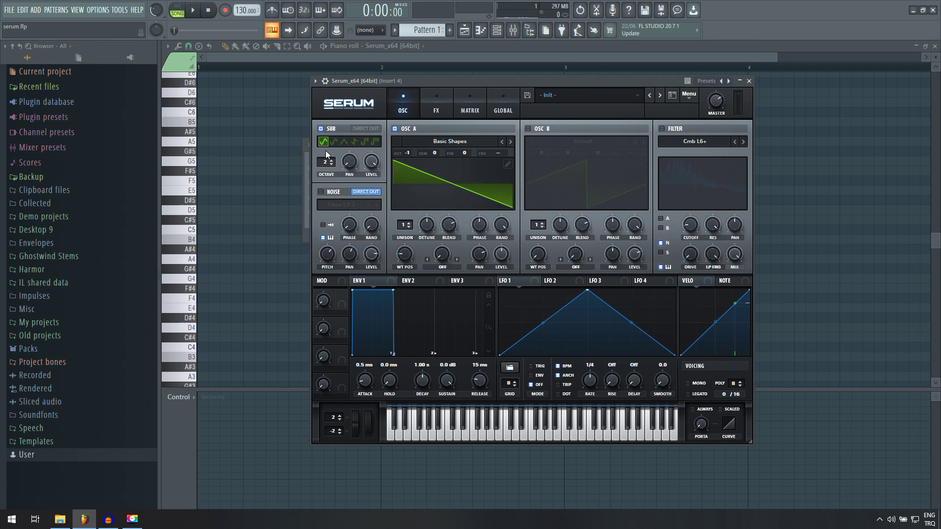
Turn the sub oscillator's Direct Out back on, turn off oscillator A, and set the sub octave to -2
click(366, 128)
click(395, 128)
click(437, 105)
click(403, 106)
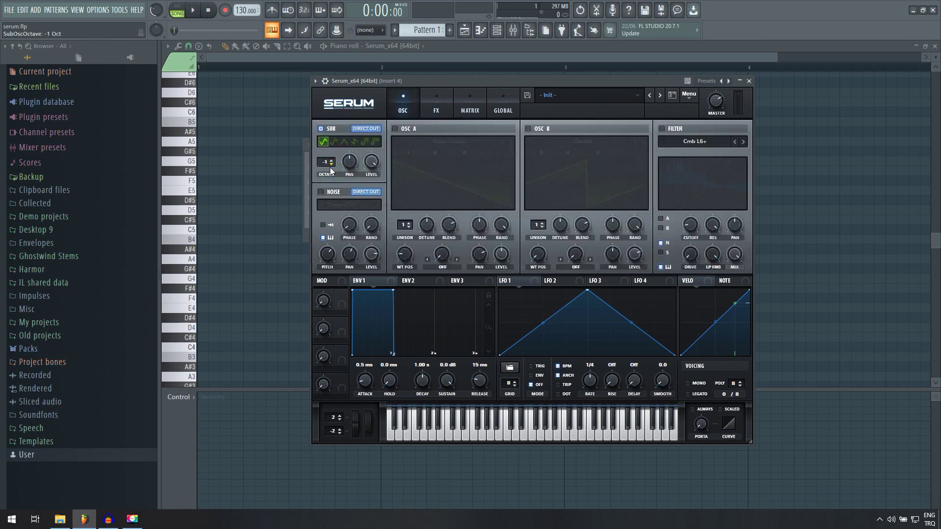
click(463, 100)
click(402, 106)
click(436, 104)
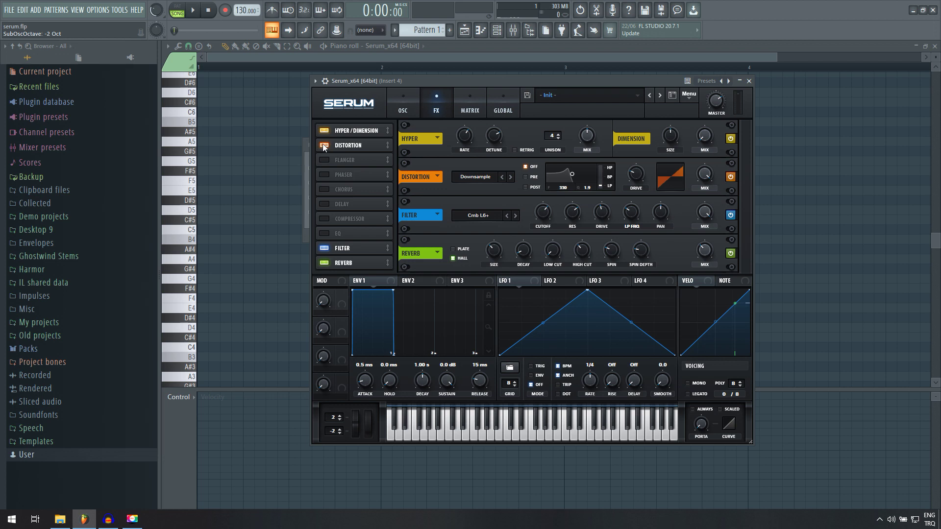
Disable the Hyper/Dimension, filter and reverb effects, leaving only the distortion active
click(324, 130)
click(326, 249)
click(324, 263)
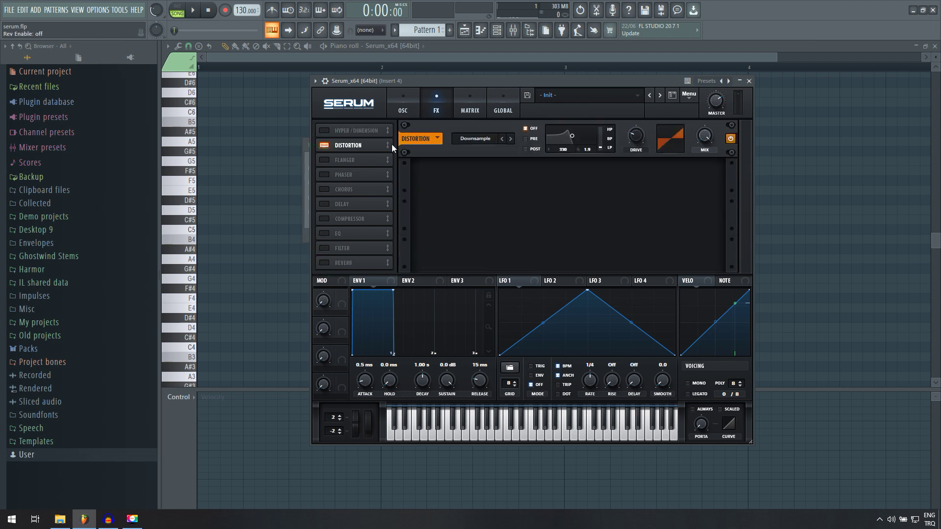
Try the HardClip distortion mode with the drive at 35% and audition the sound
click(483, 139)
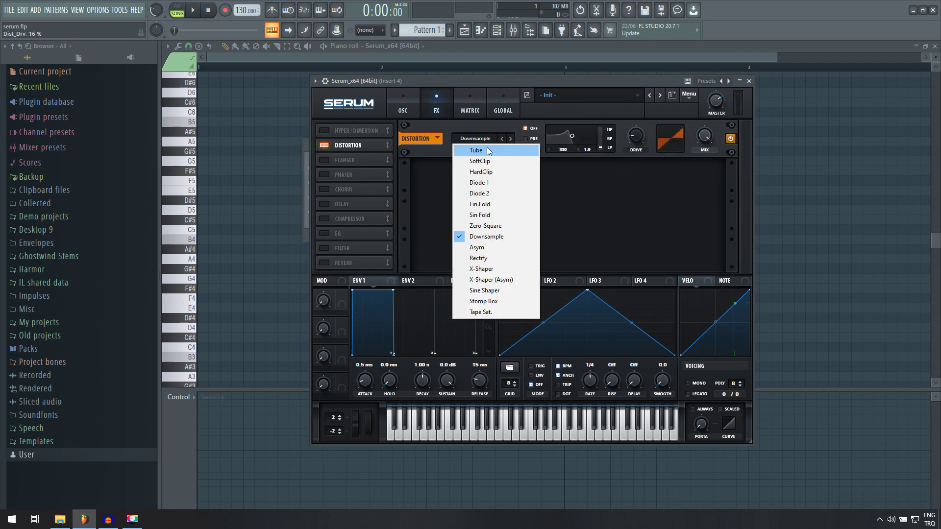
click(485, 171)
key(space)
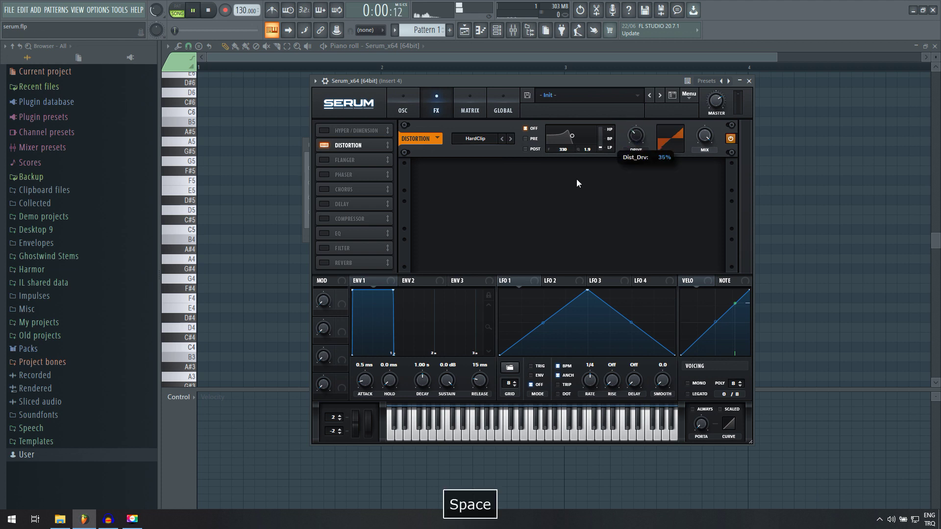
Switch the distortion mode to Tube, raise the drive to 83% and audition the sound
click(486, 139)
click(485, 148)
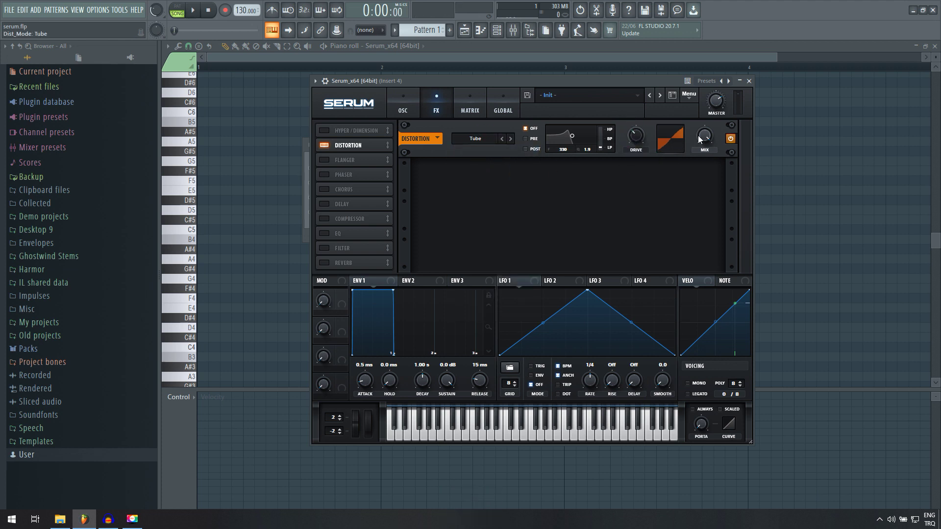
key(space)
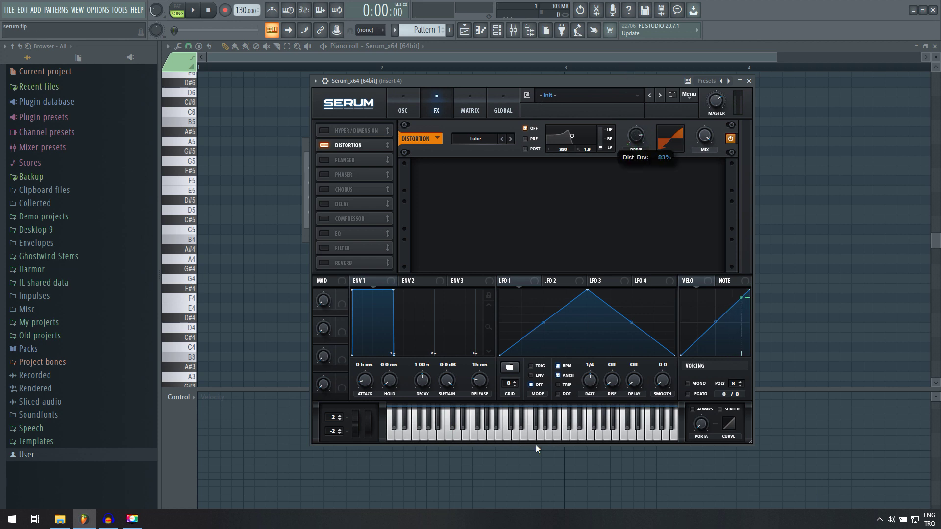
click(523, 432)
drag(636, 137, 588, 91)
Turn off the sub oscillator's Direct Out and audition it with notes across the virtual keyboard
click(403, 96)
click(363, 132)
click(498, 434)
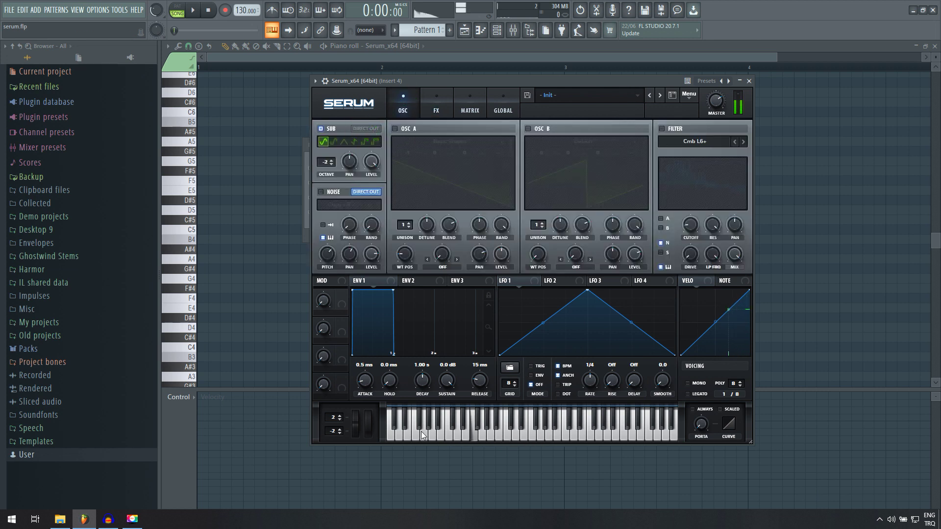
click(624, 434)
drag(624, 434, 508, 435)
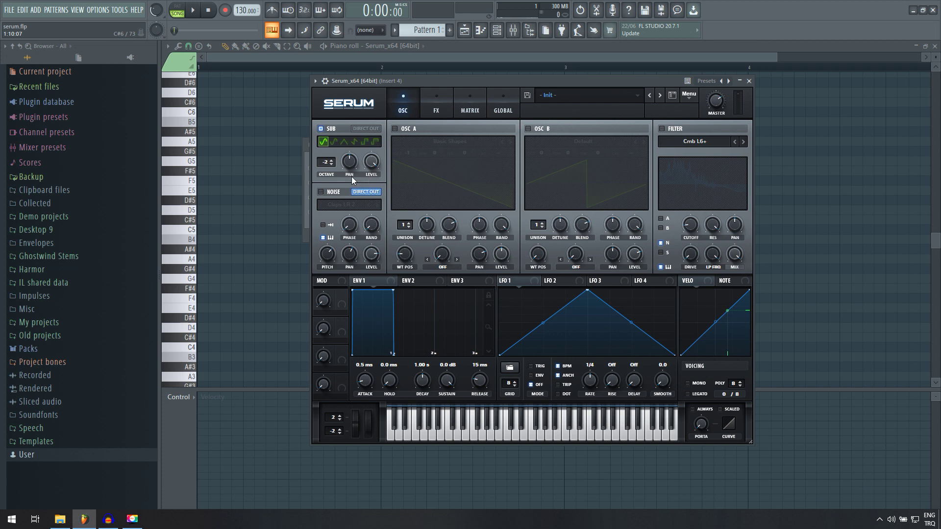
click(428, 106)
click(414, 108)
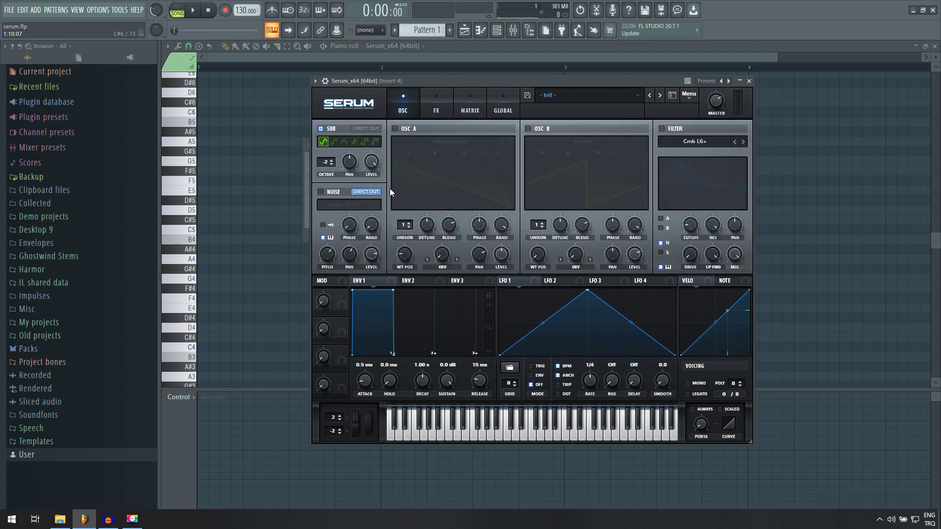